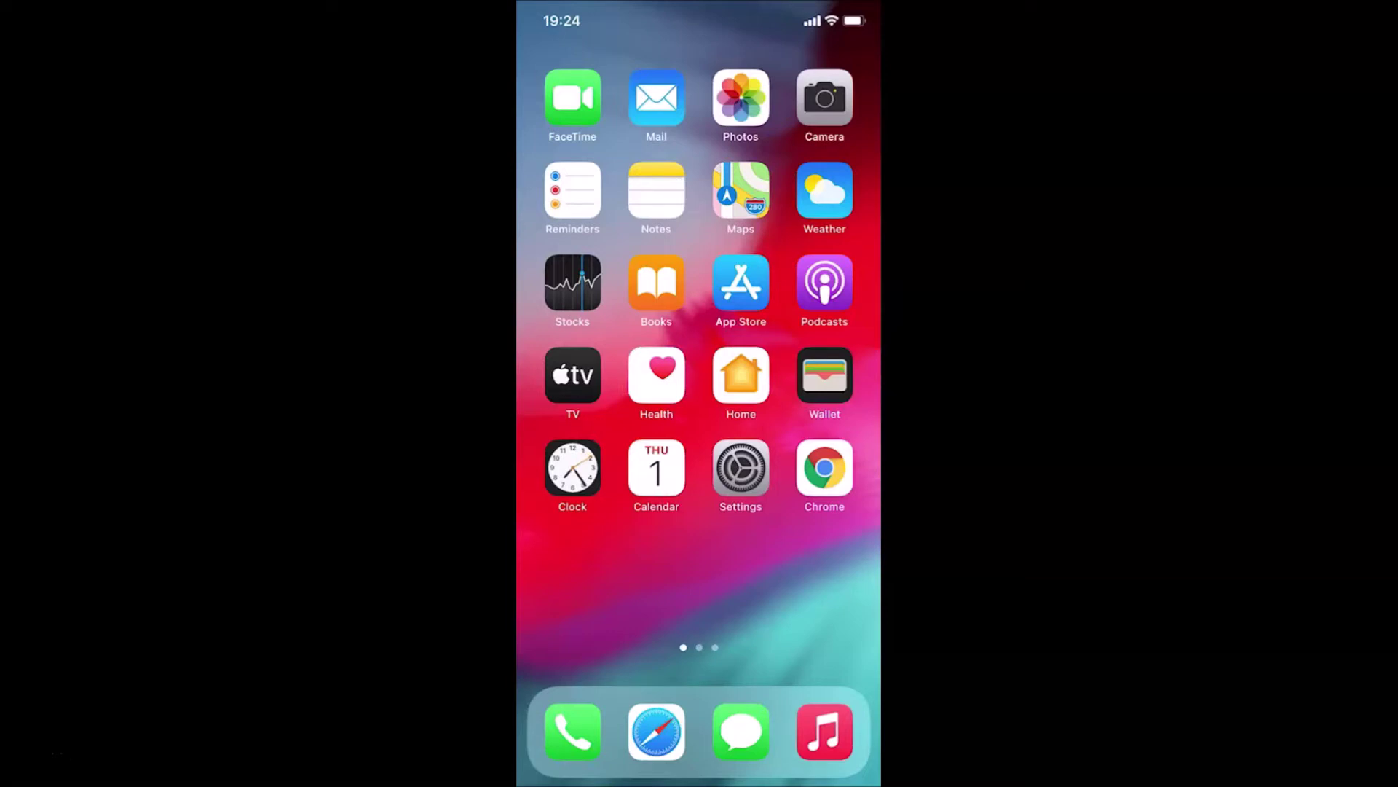
Step: Check the phone's About information under Settings > General, then return to the home screen
click(755, 466)
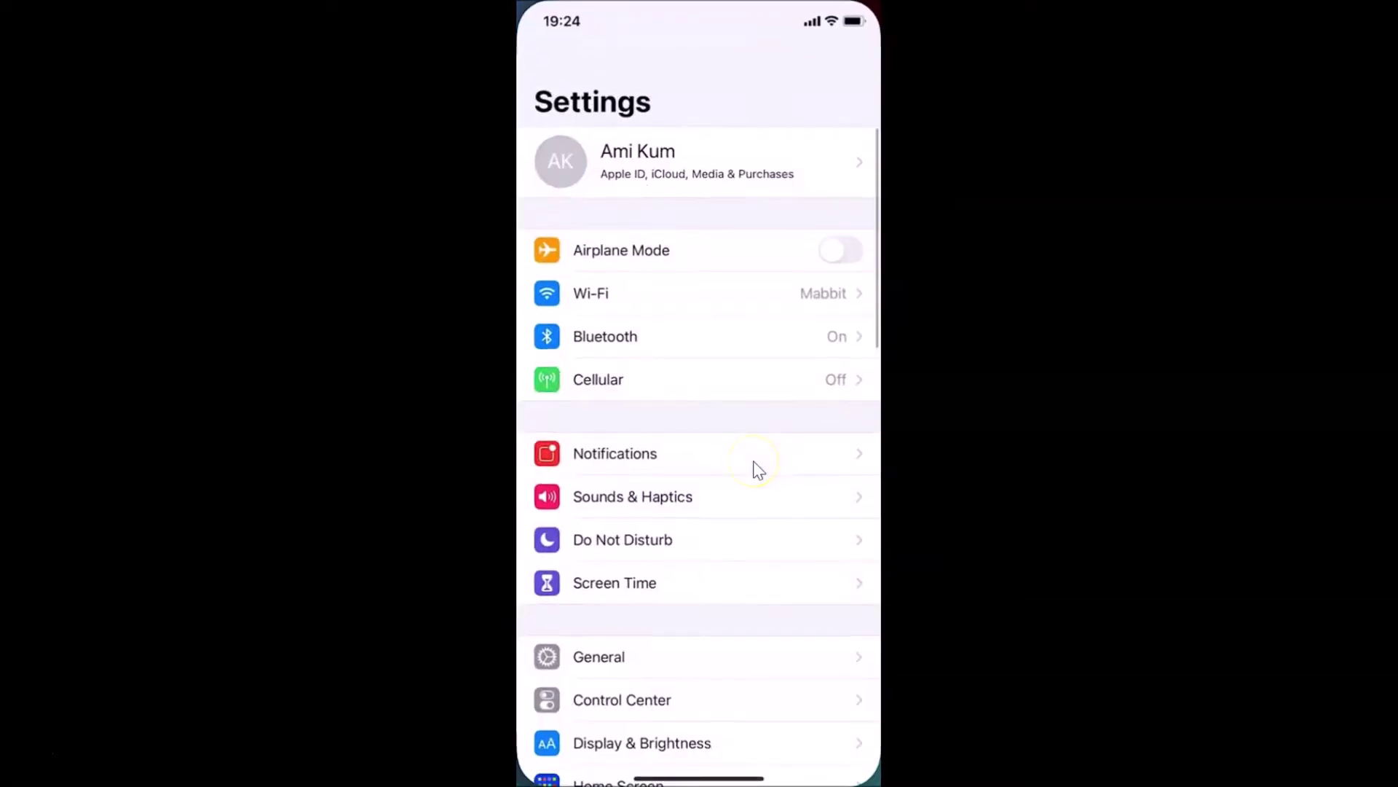
click(602, 665)
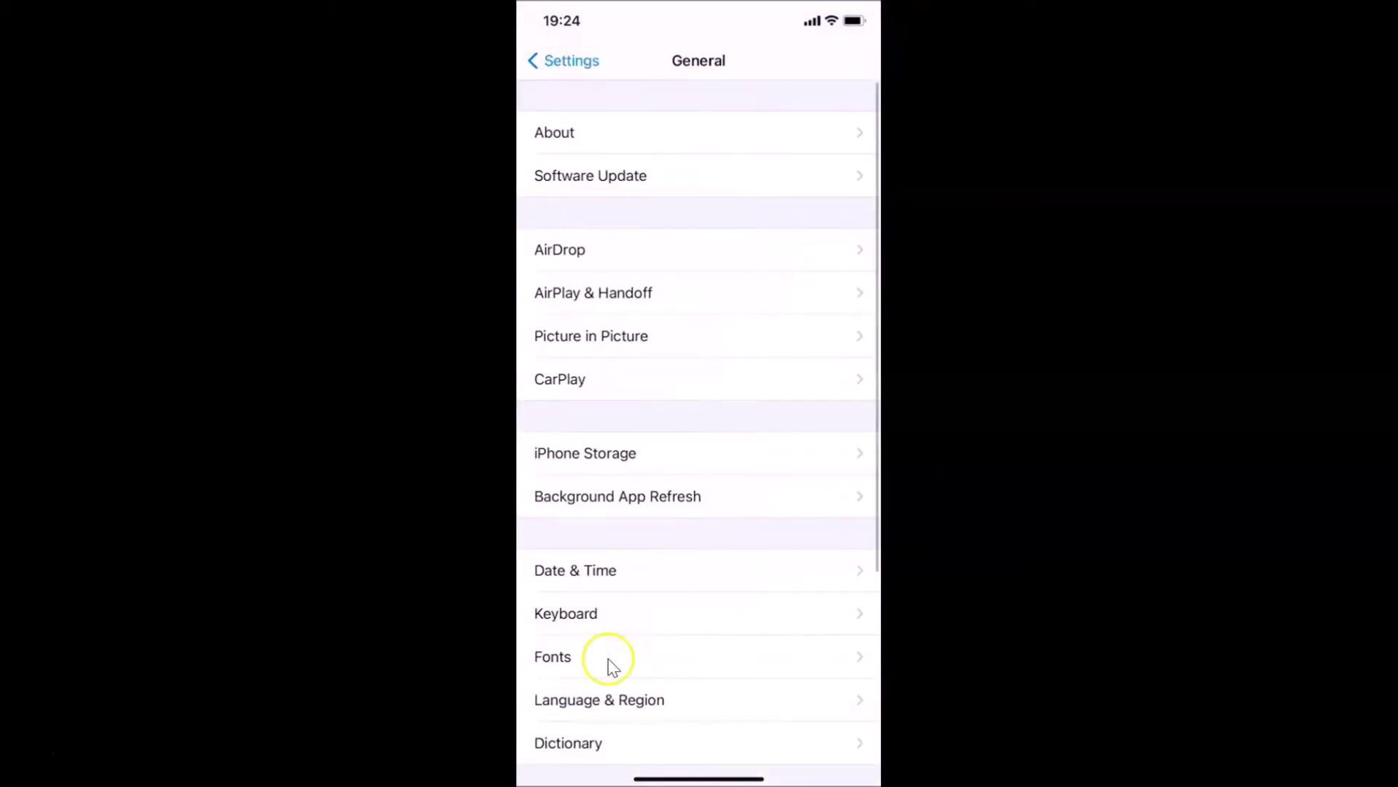
click(611, 146)
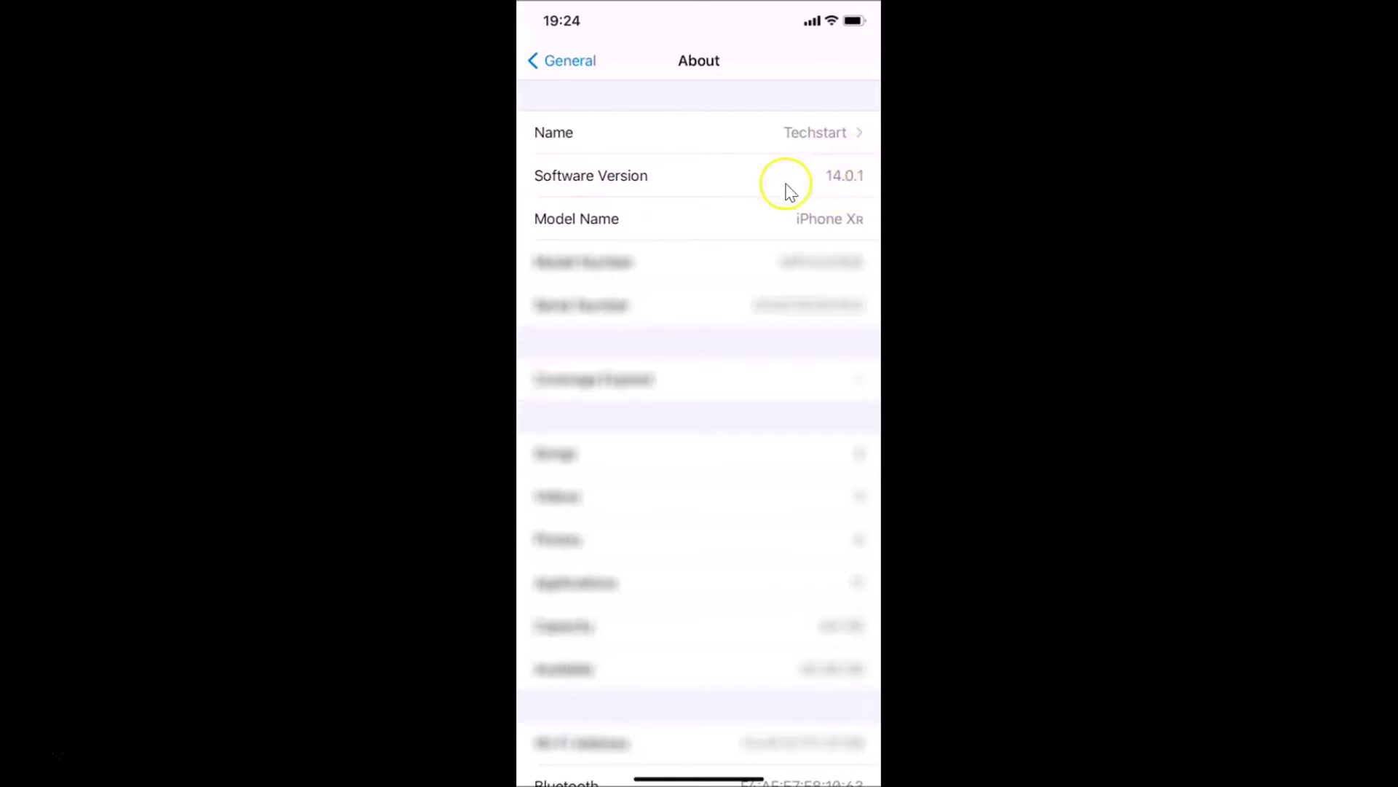
click(569, 62)
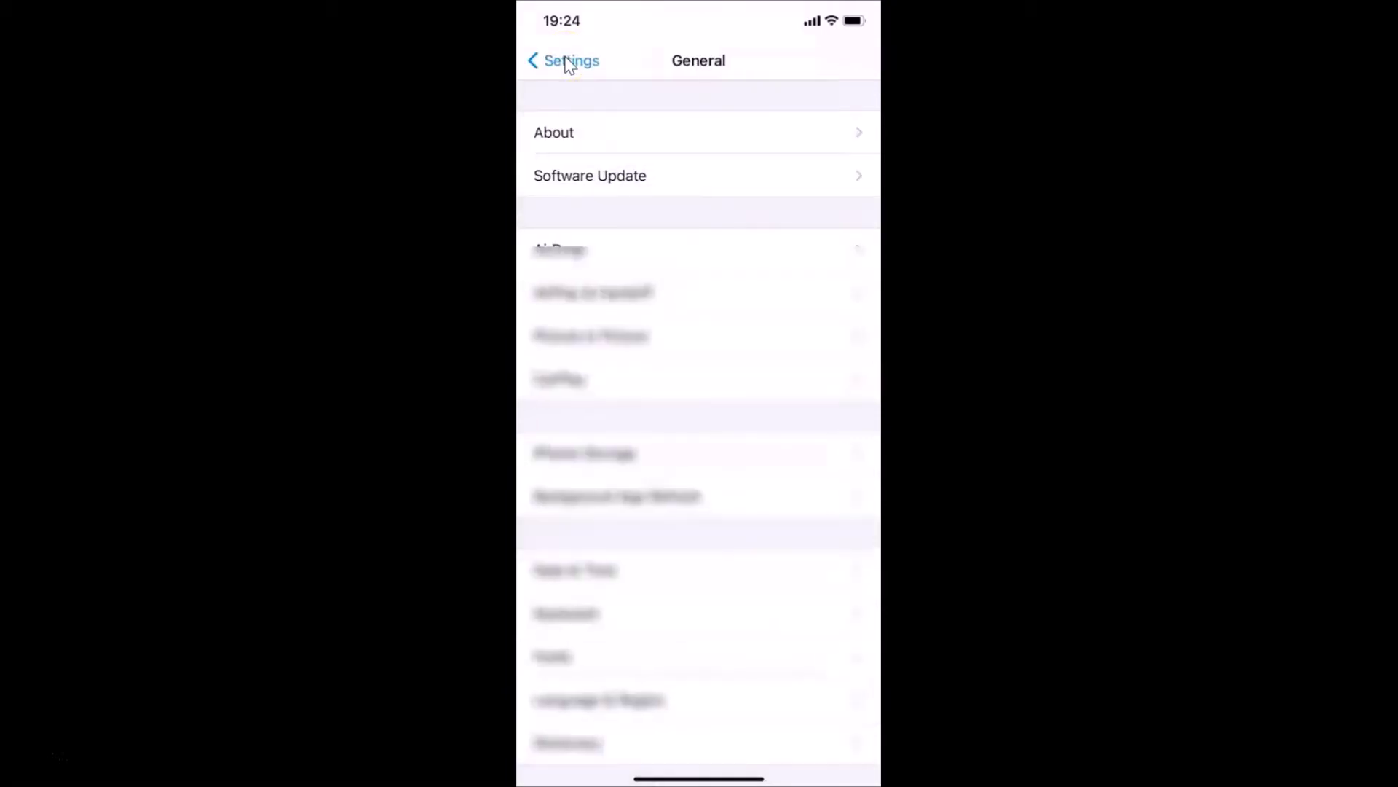
key(super+h)
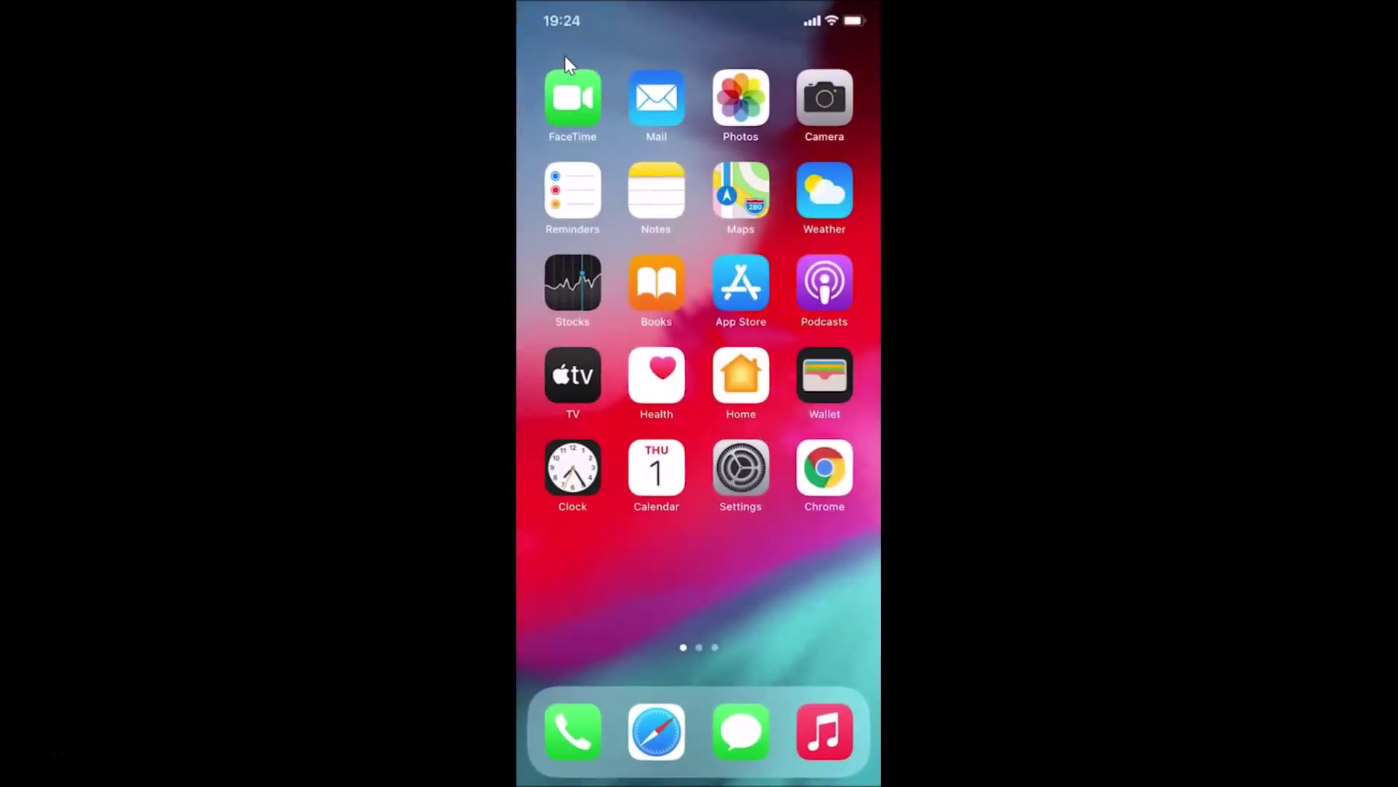
Step: Review the Weather app's location access under Privacy > Location Services
click(637, 263)
click(743, 482)
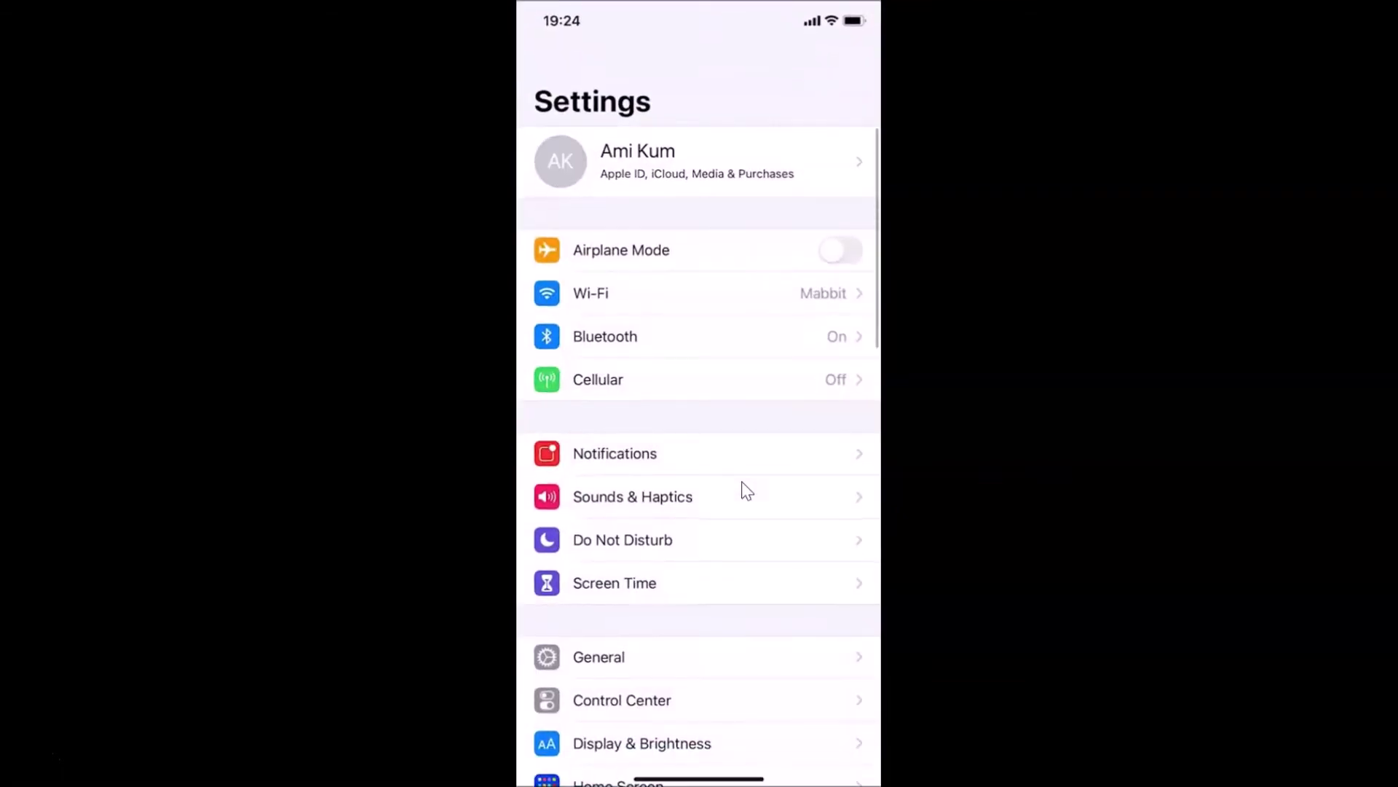
scroll(712, 563, down, 10)
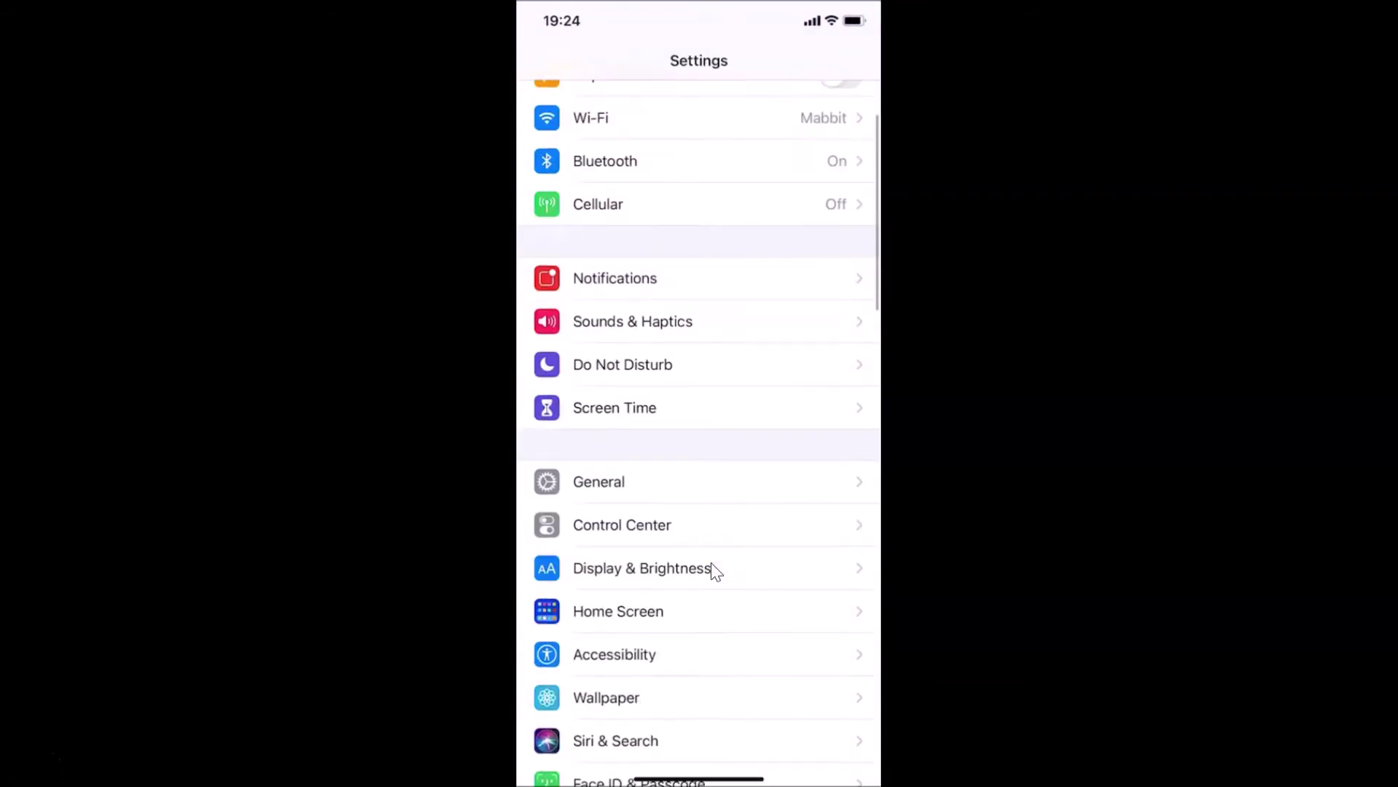
scroll(712, 562, down, 3)
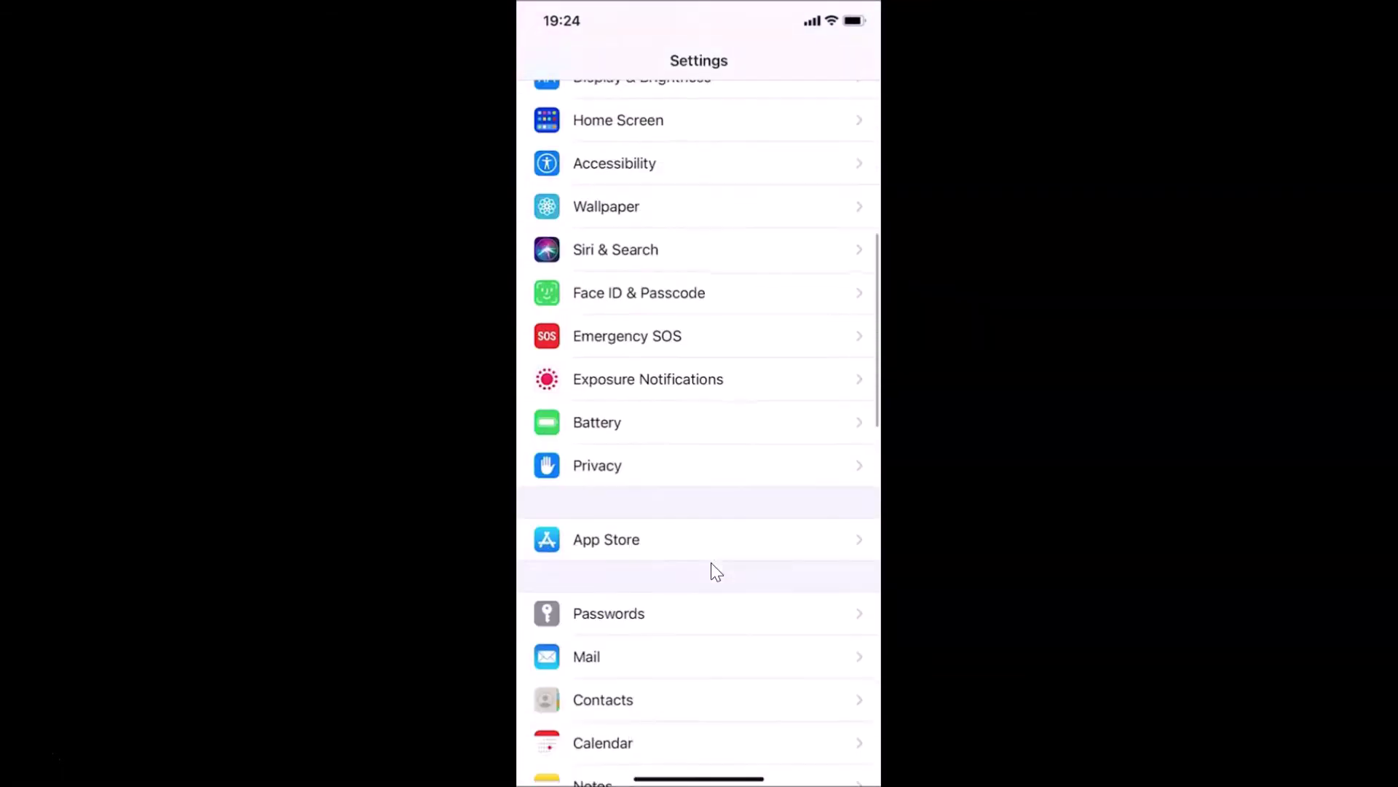
click(644, 467)
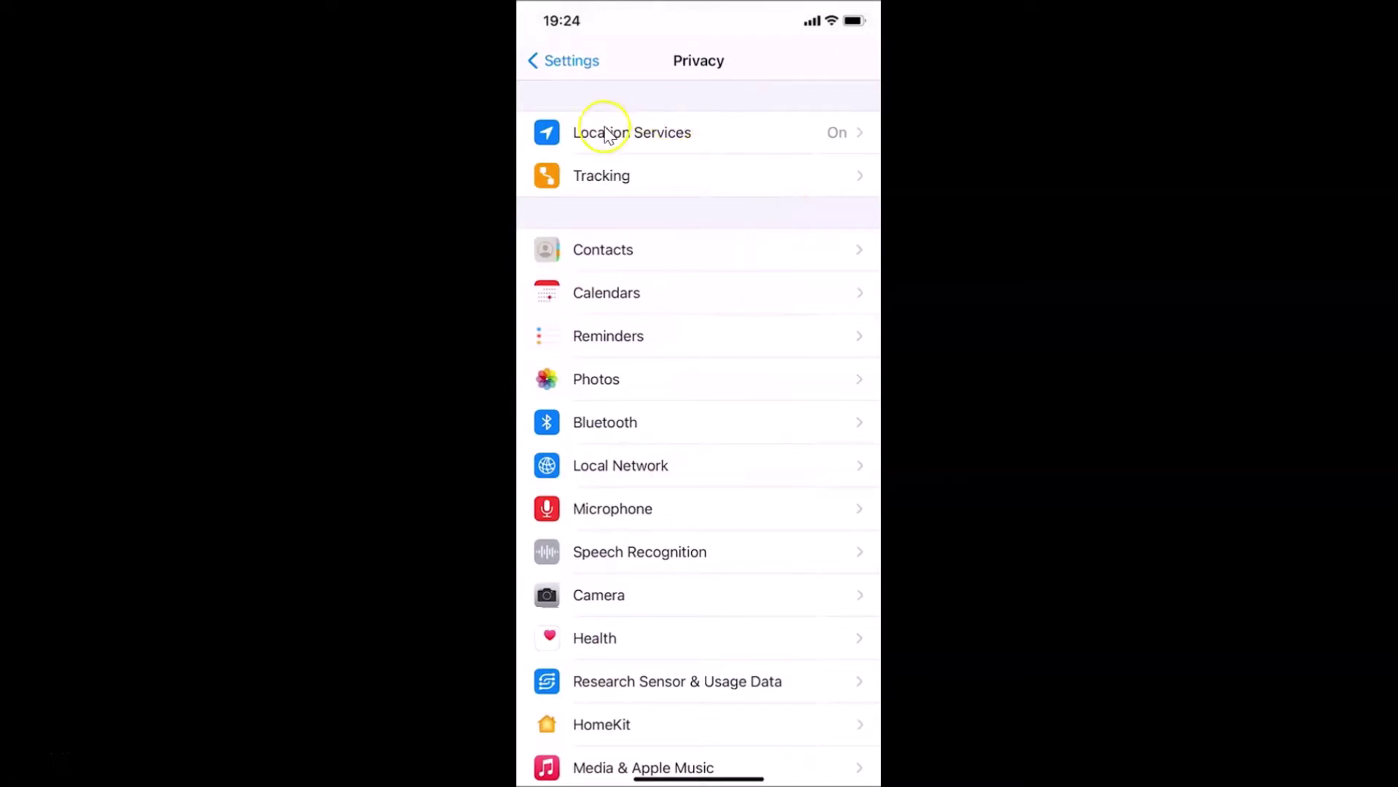
click(662, 130)
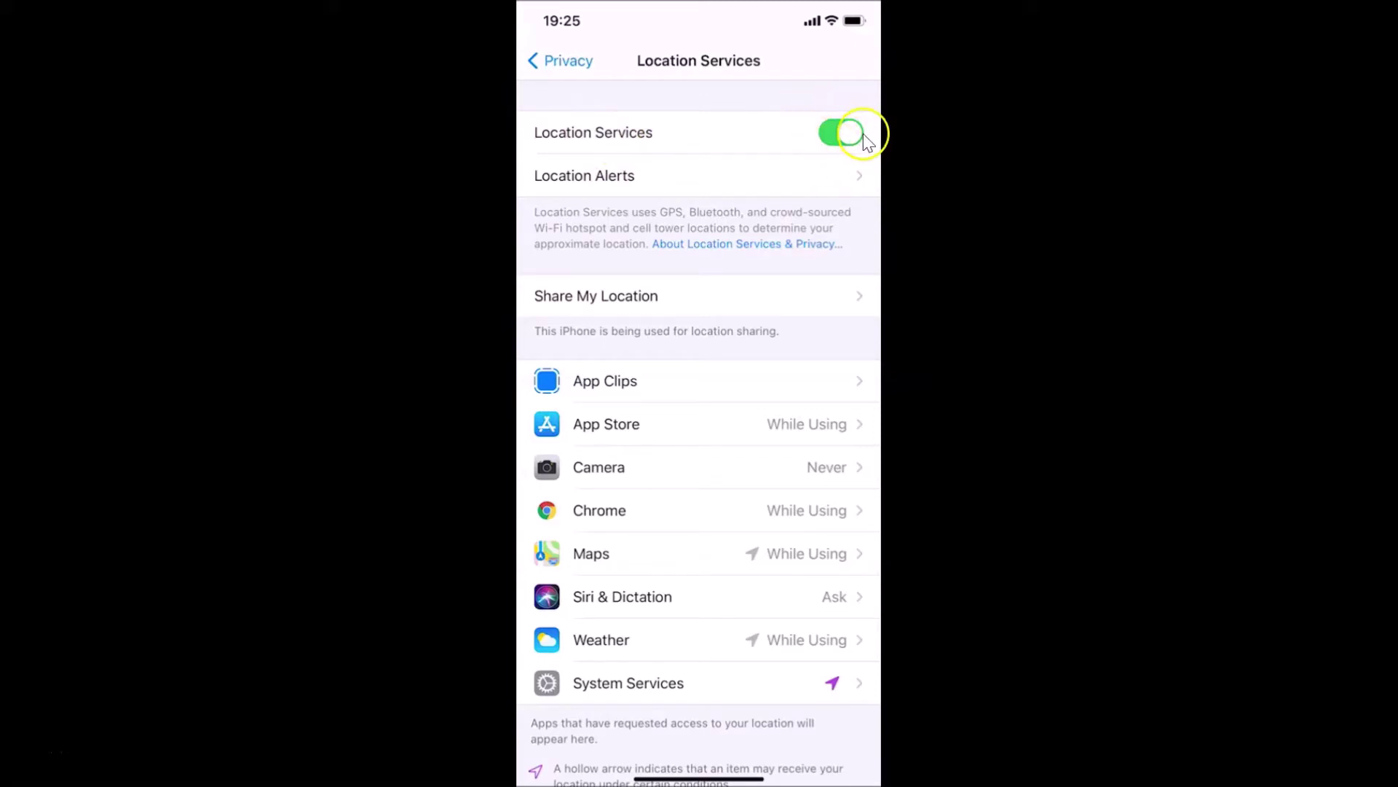
click(662, 649)
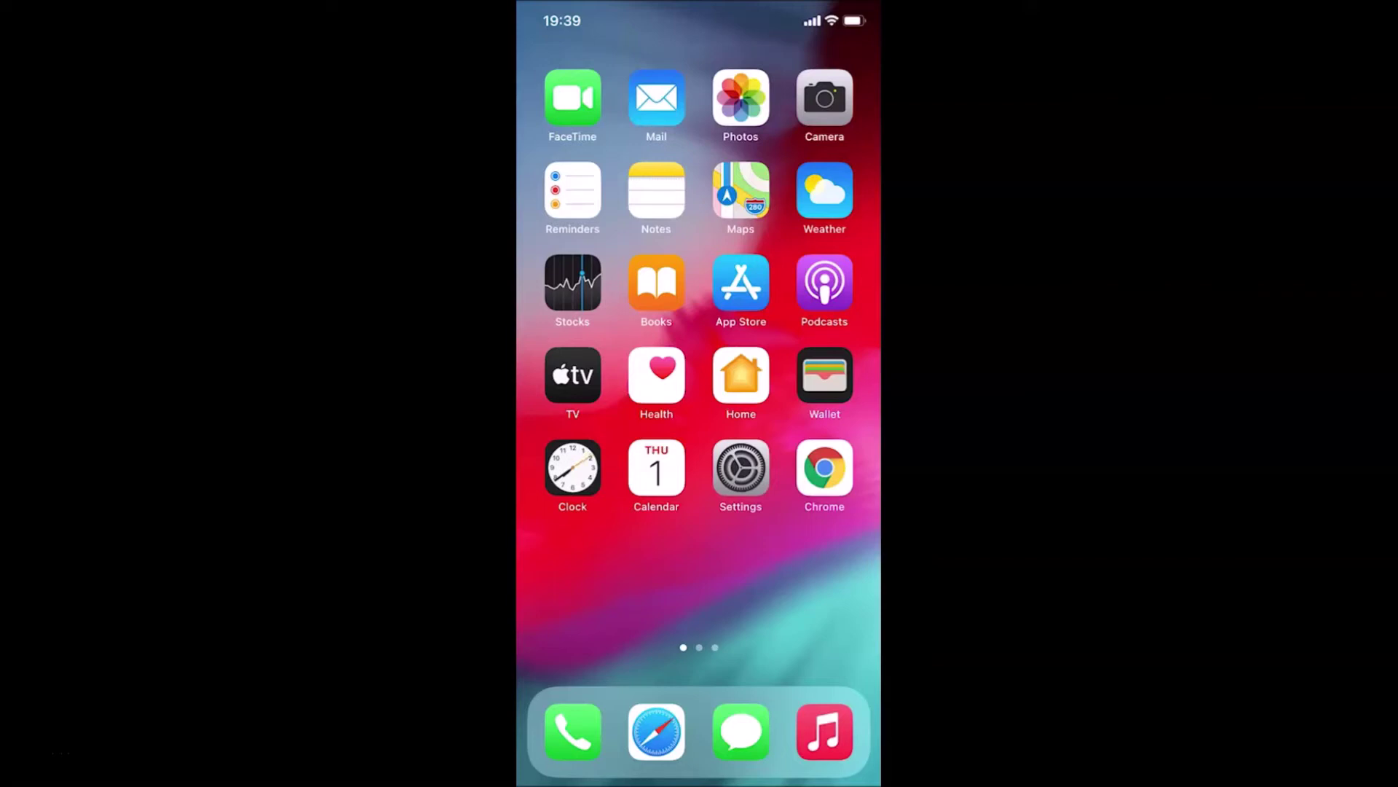
Step: Put the home screen in edit mode and browse the widget gallery's app list down to Weather
click(786, 538)
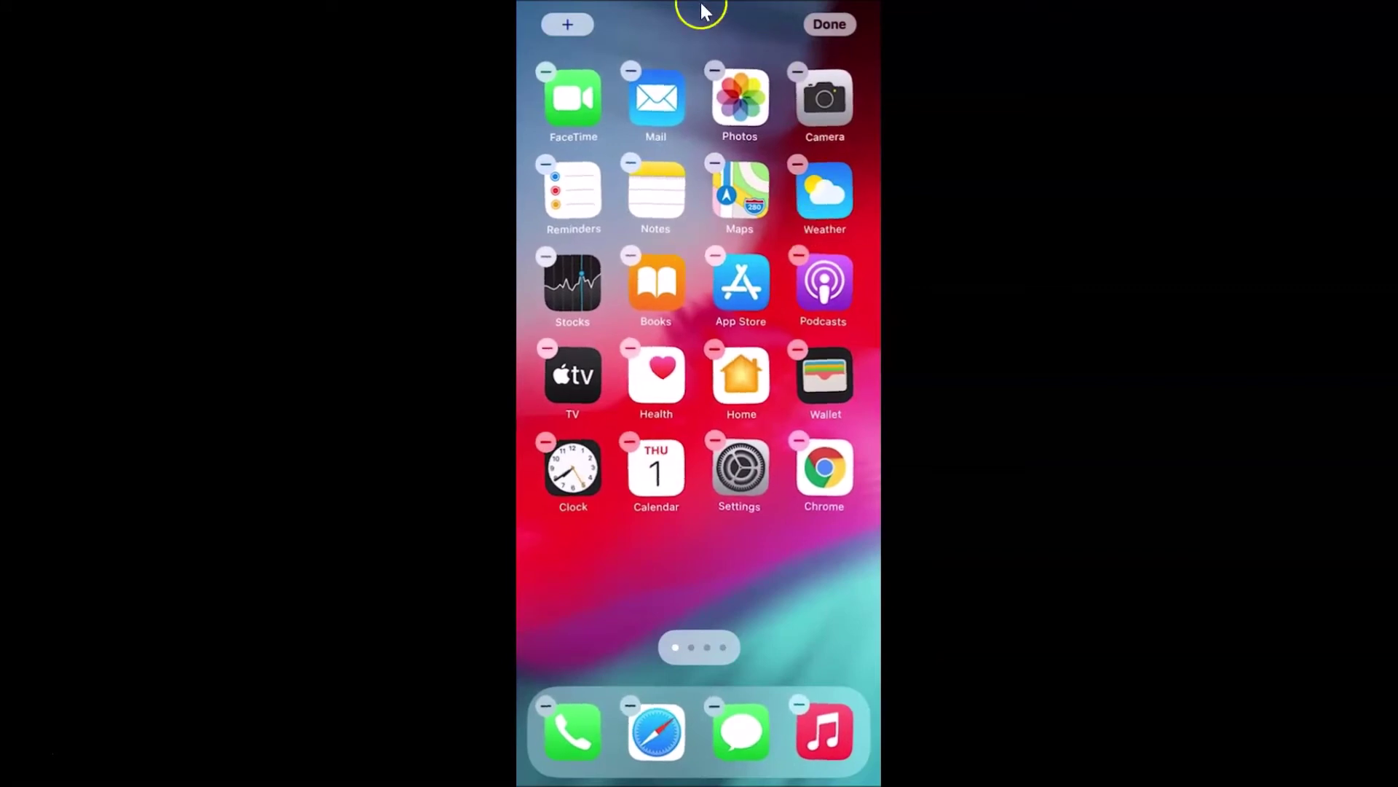
click(576, 25)
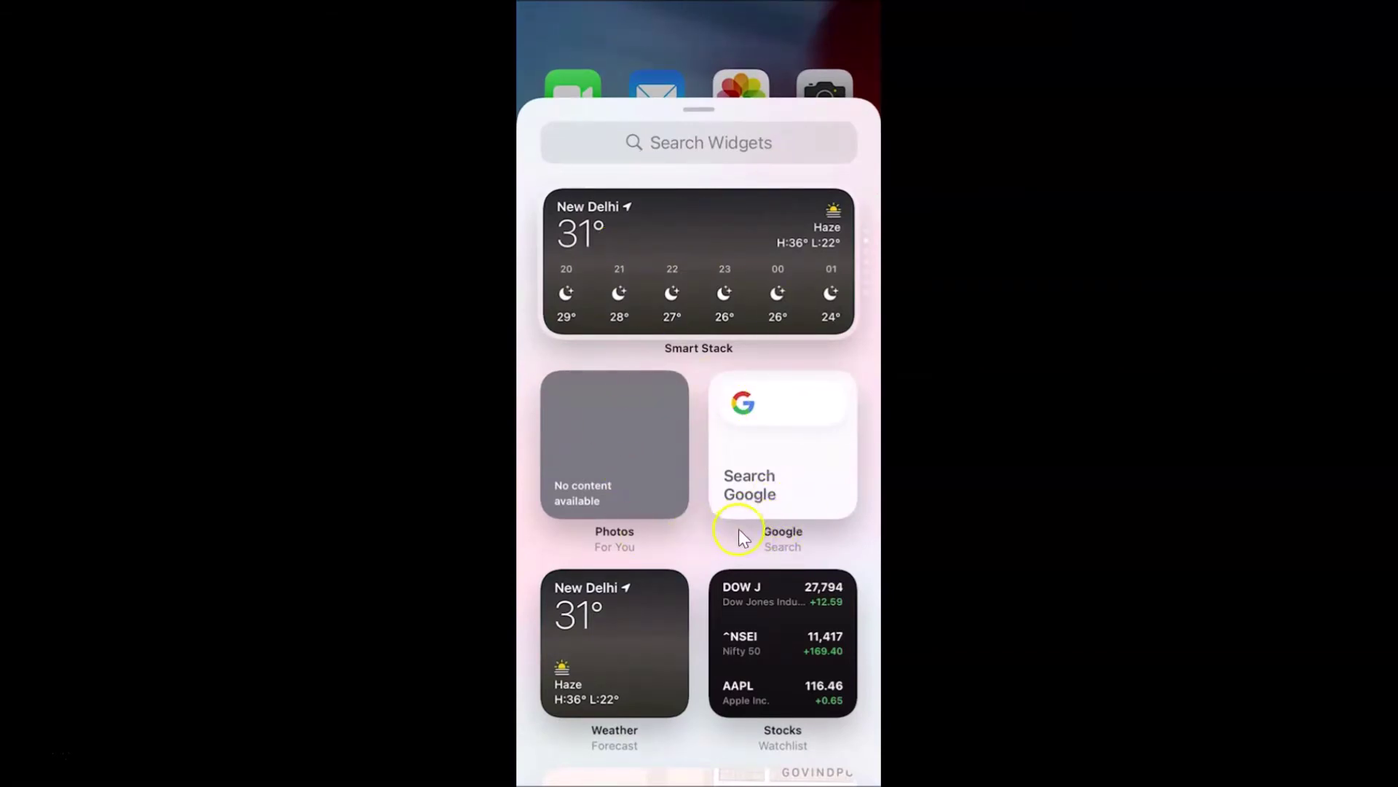
scroll(755, 477, down, 5)
scroll(754, 478, down, 6)
scroll(755, 478, up, 12)
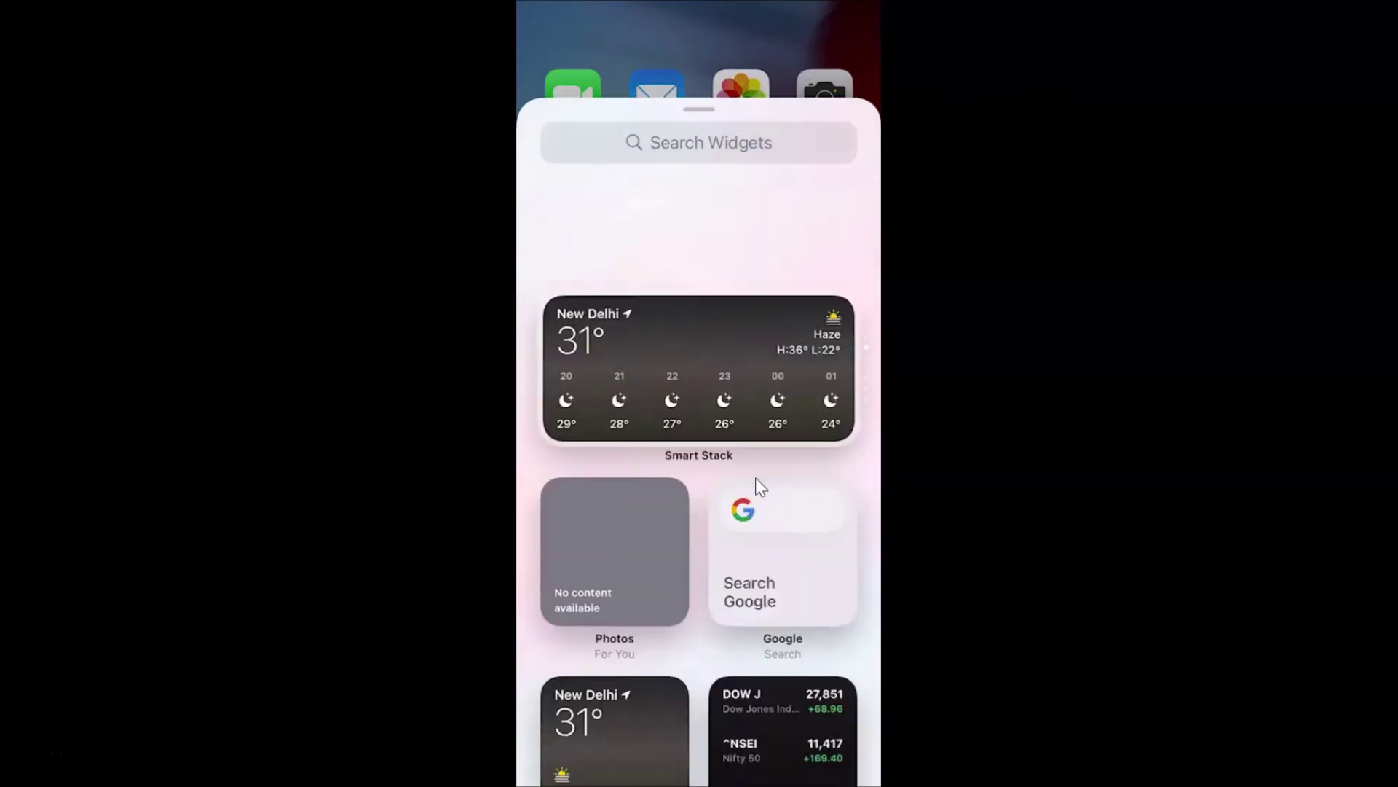
click(745, 292)
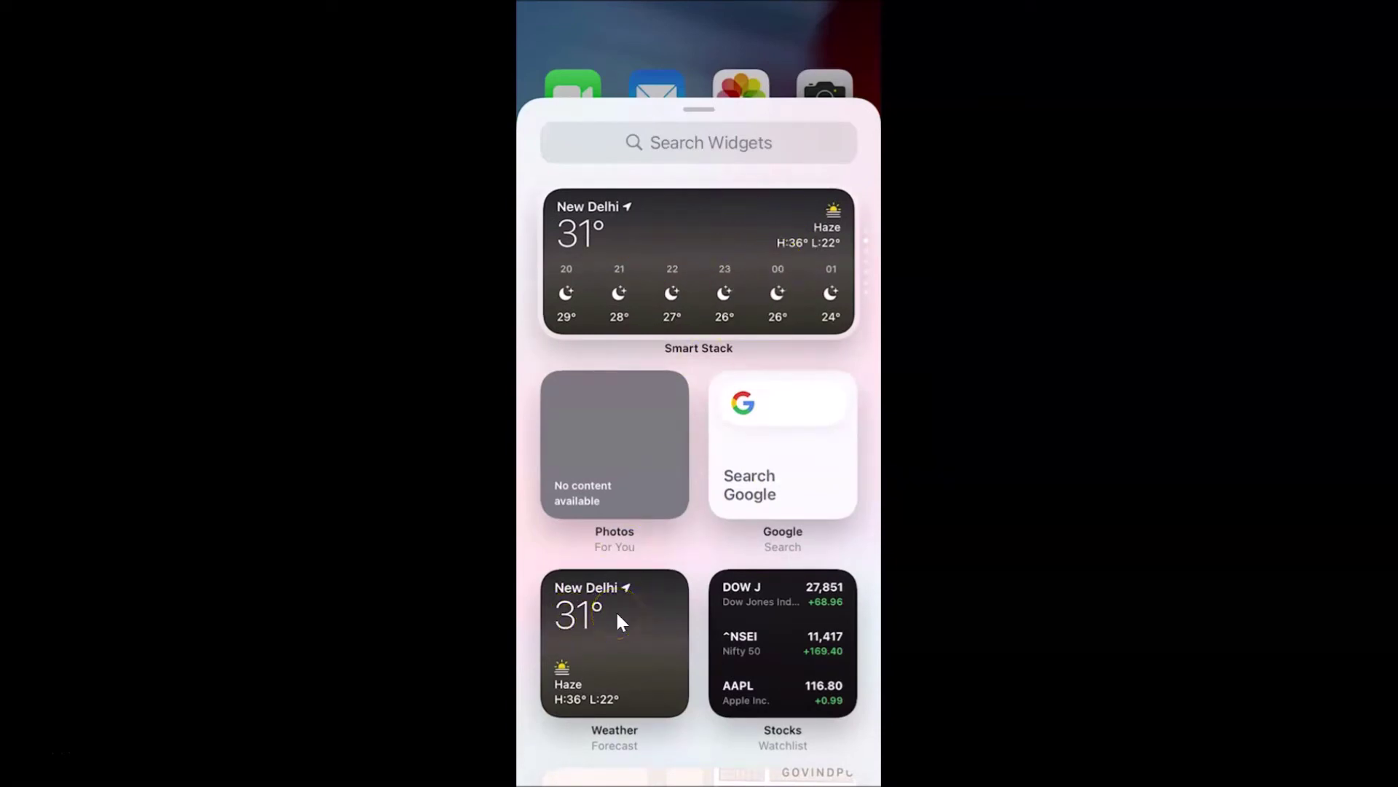
click(831, 292)
scroll(810, 295, down, 10)
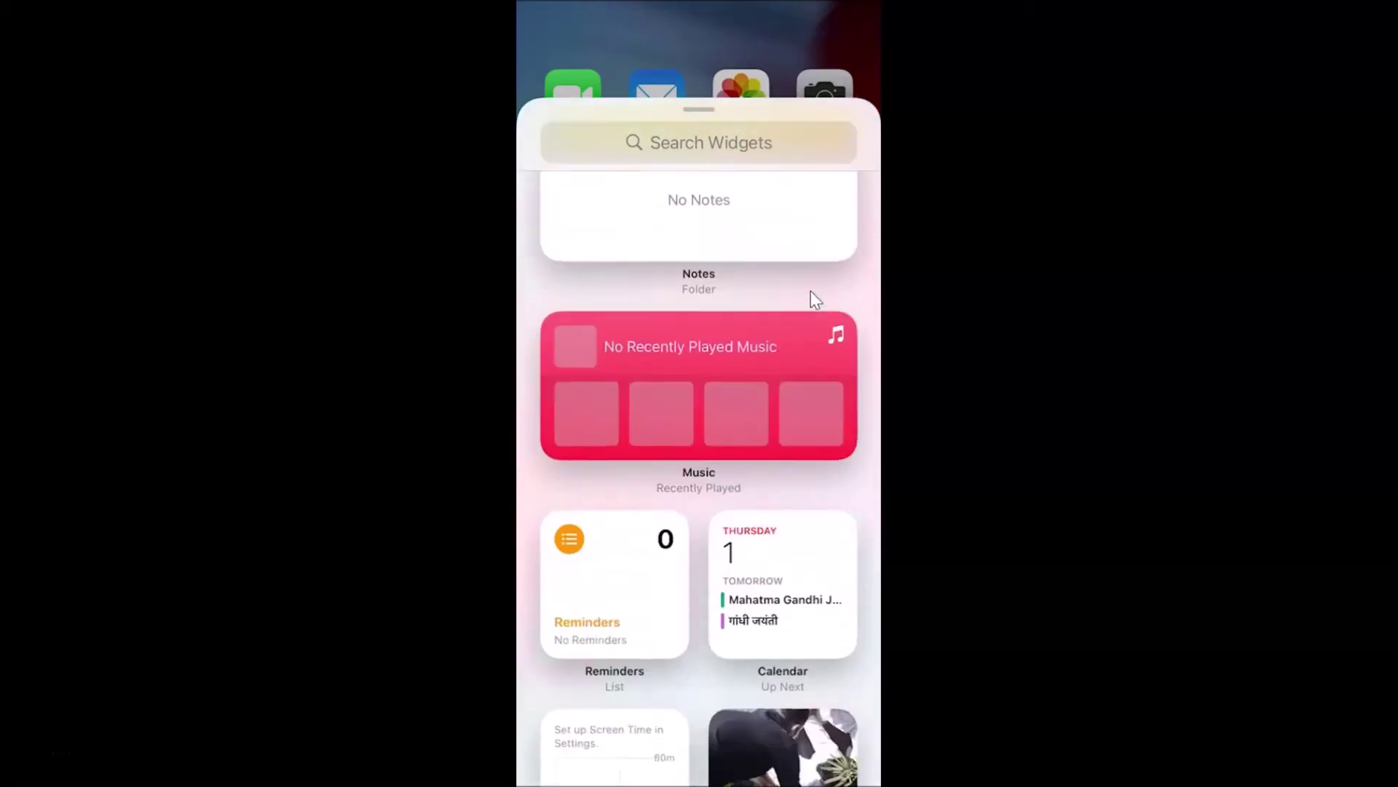
scroll(811, 296, up, 6)
scroll(810, 287, down, 10)
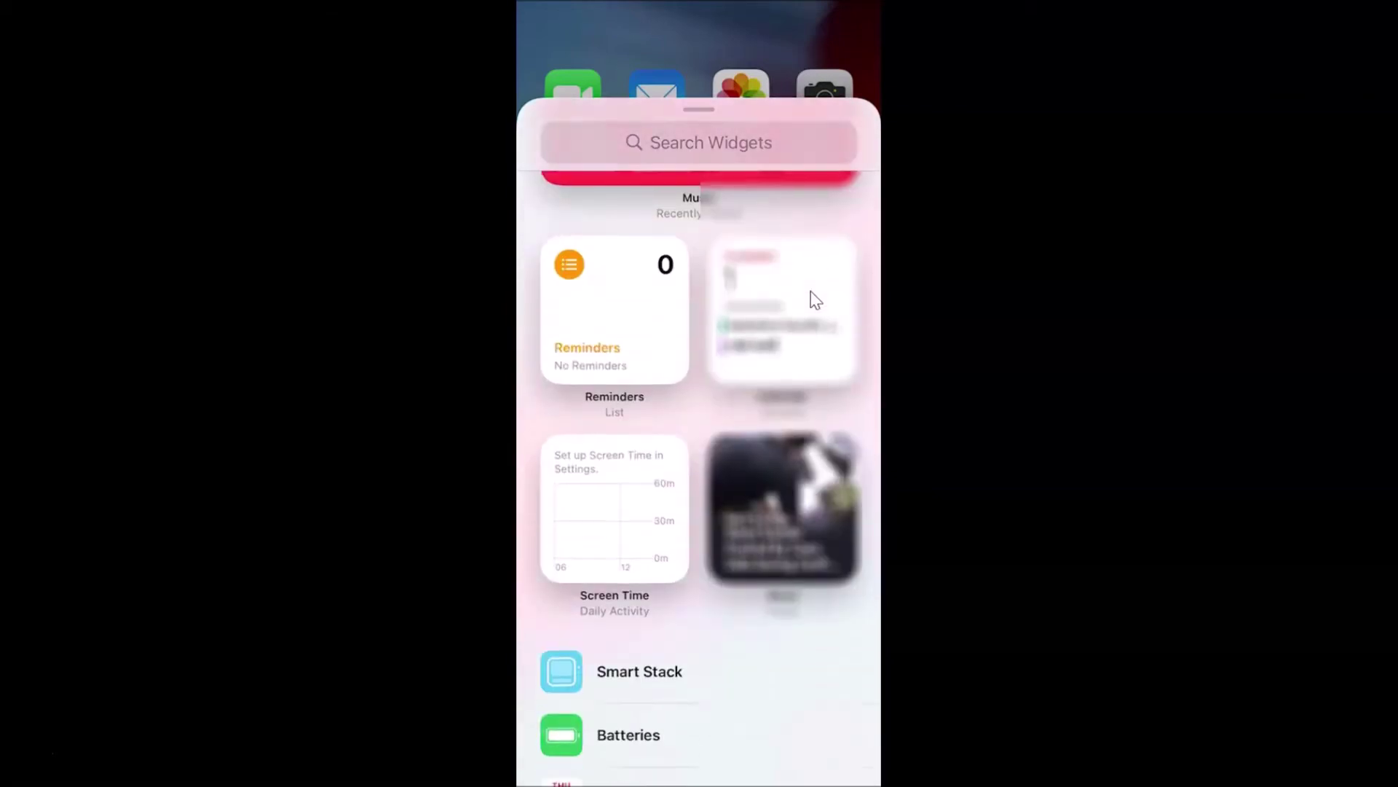
scroll(810, 288, down, 10)
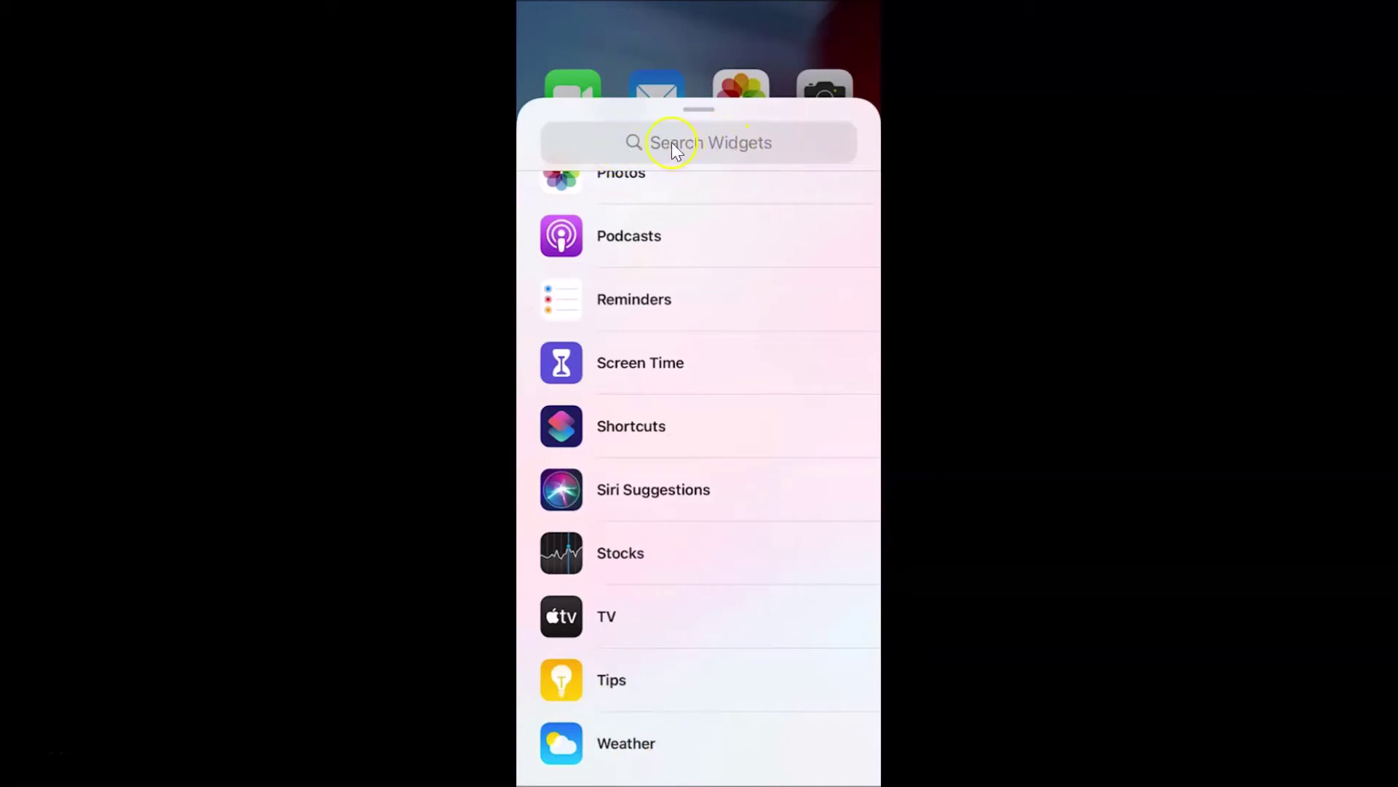
Step: Search the widget gallery for 'Weather' and open the Weather app's widget options
click(772, 141)
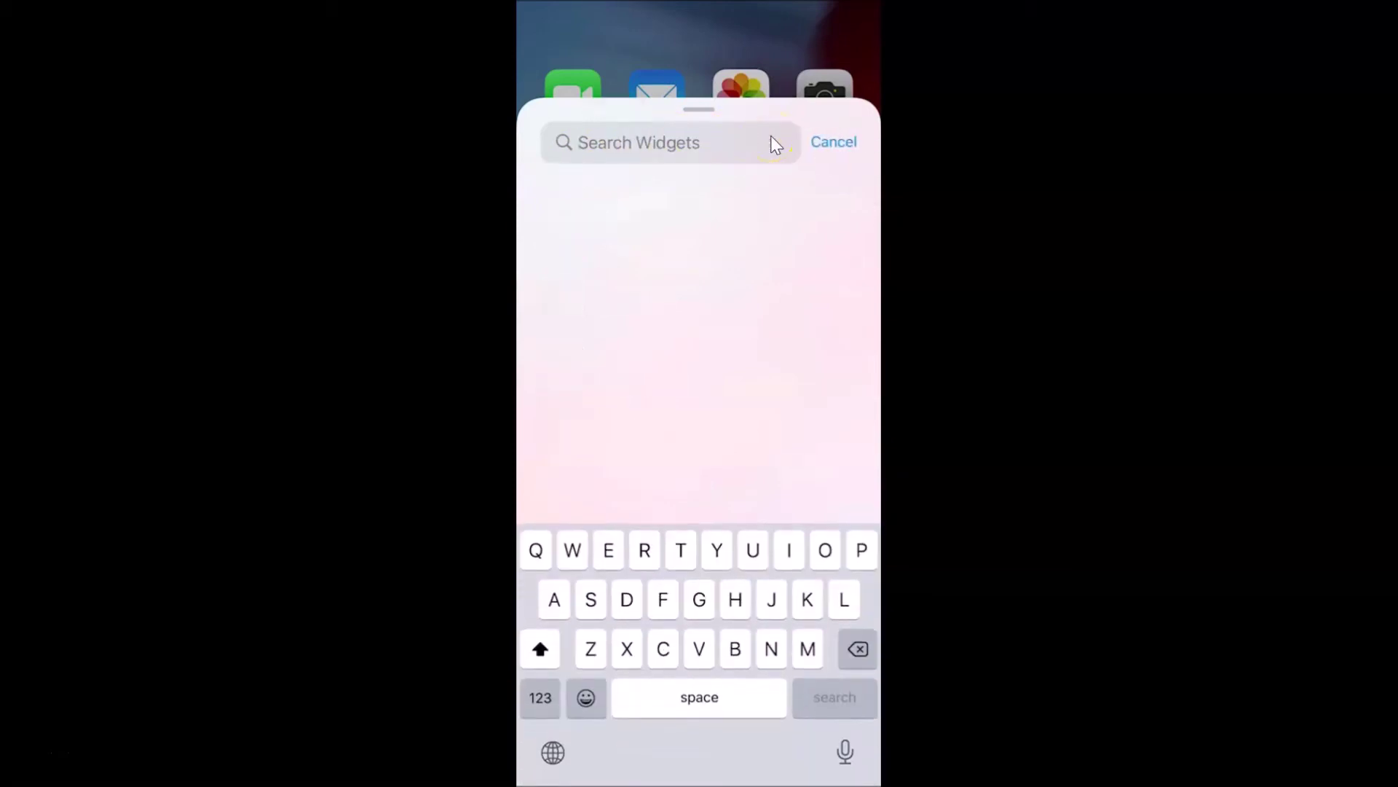
text(W)
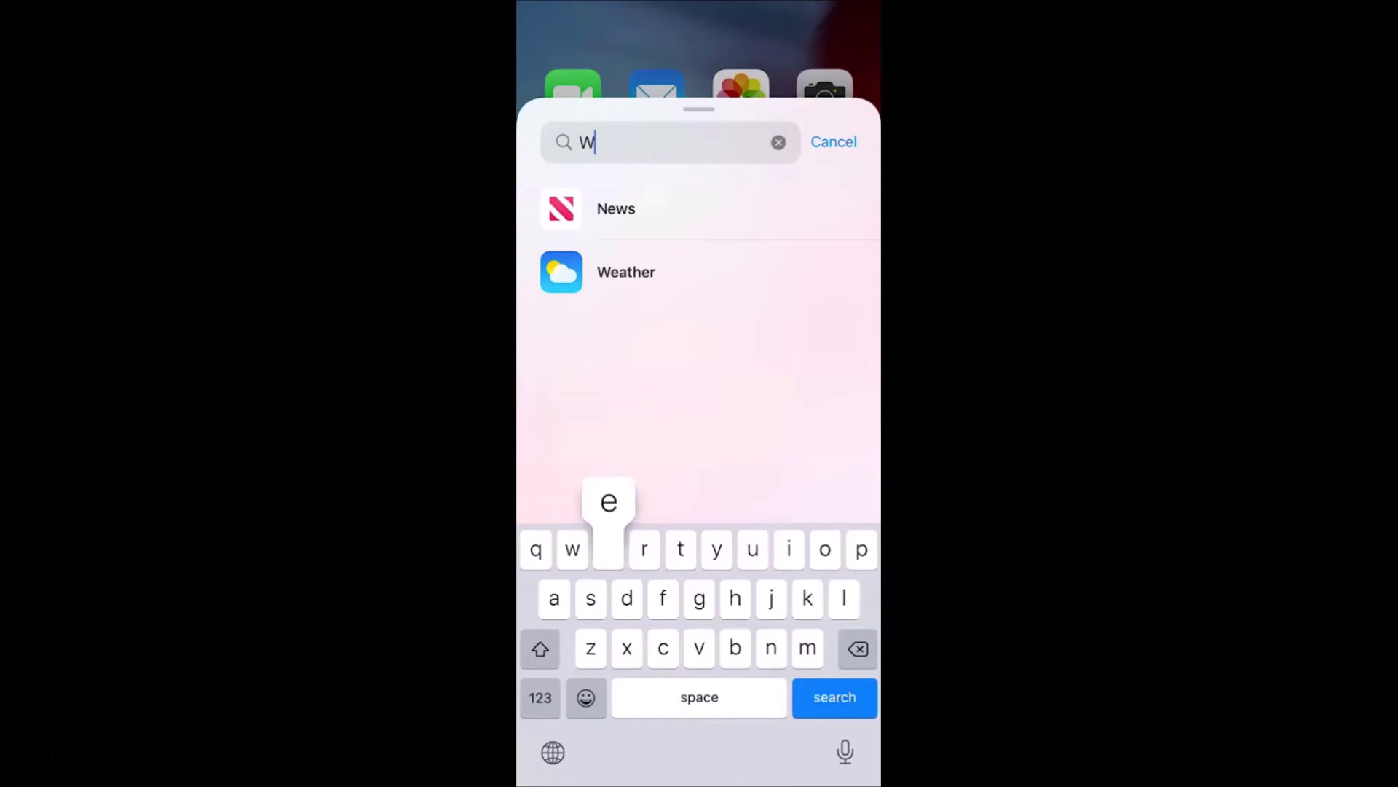
text(eather)
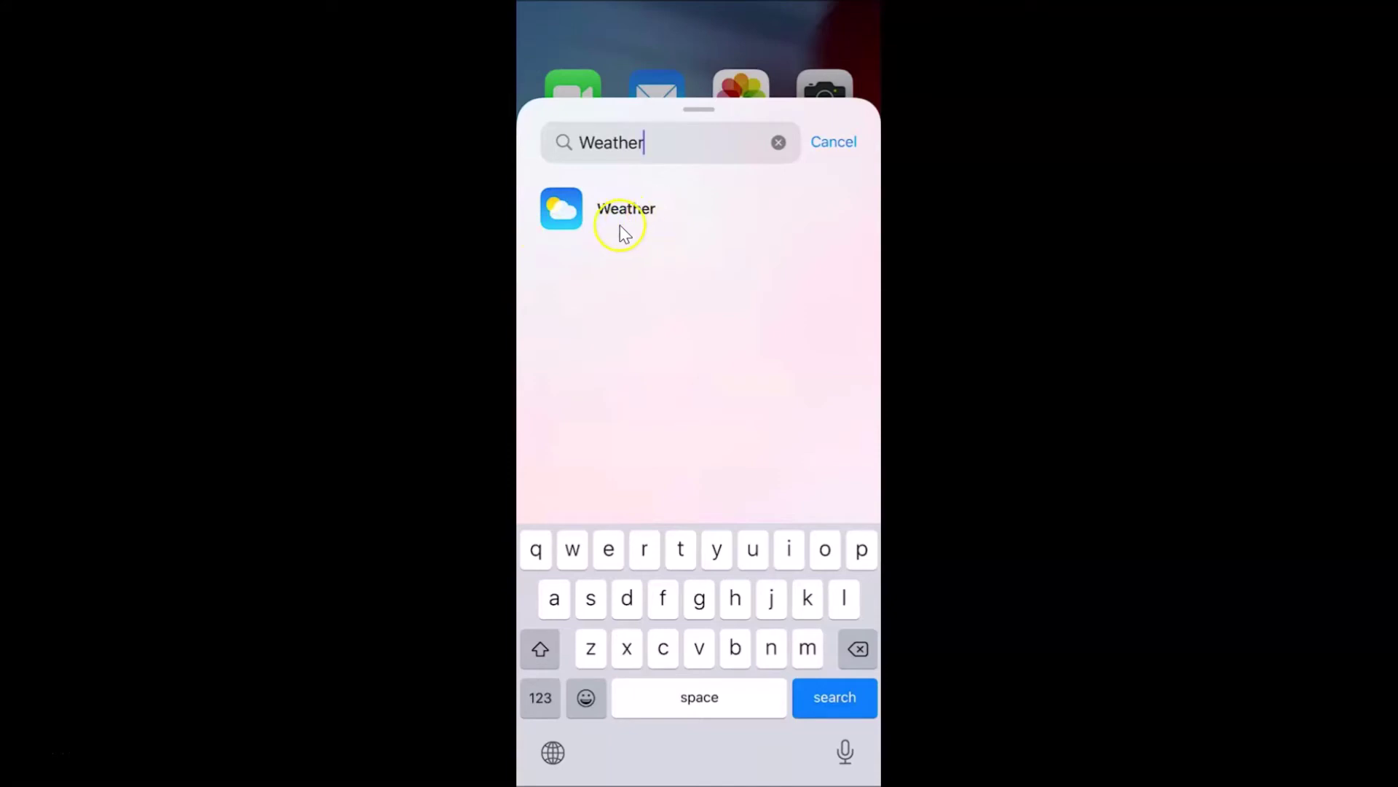
click(688, 208)
drag(690, 341, 630, 351)
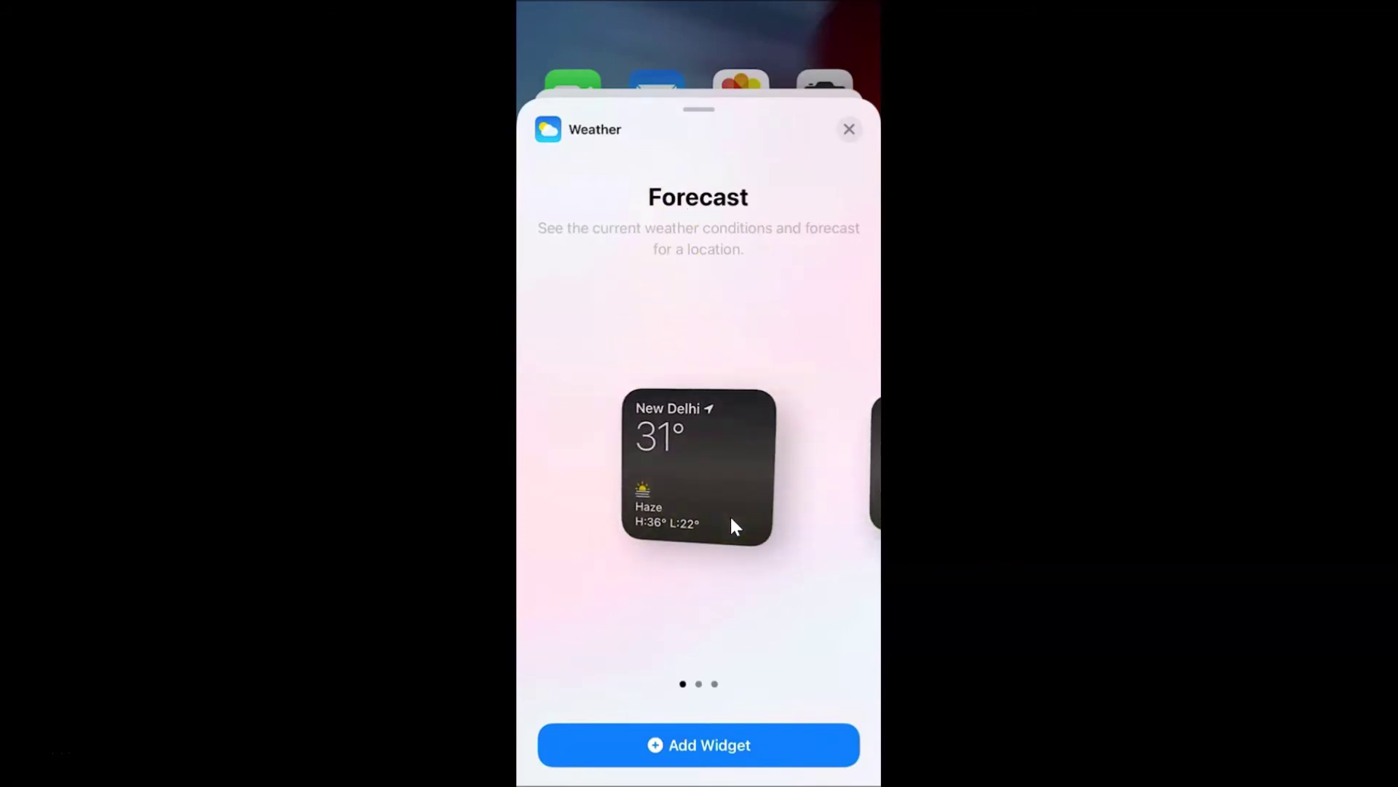
Step: Add the medium Weather Forecast widget, showing New Delhi, to the top of the home screen
scroll(730, 515, right, 3)
scroll(730, 517, right, 3)
scroll(730, 517, left, 5)
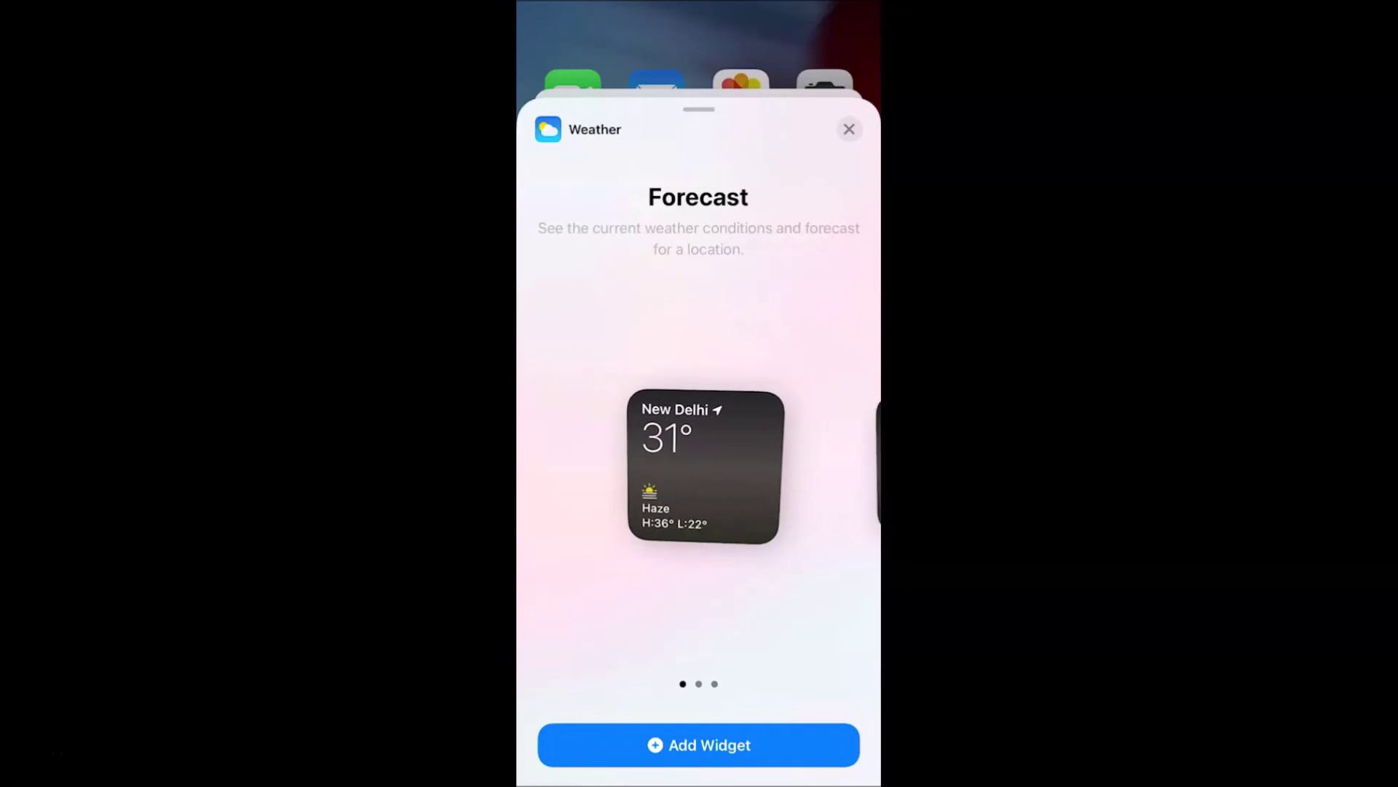
scroll(731, 517, right, 3)
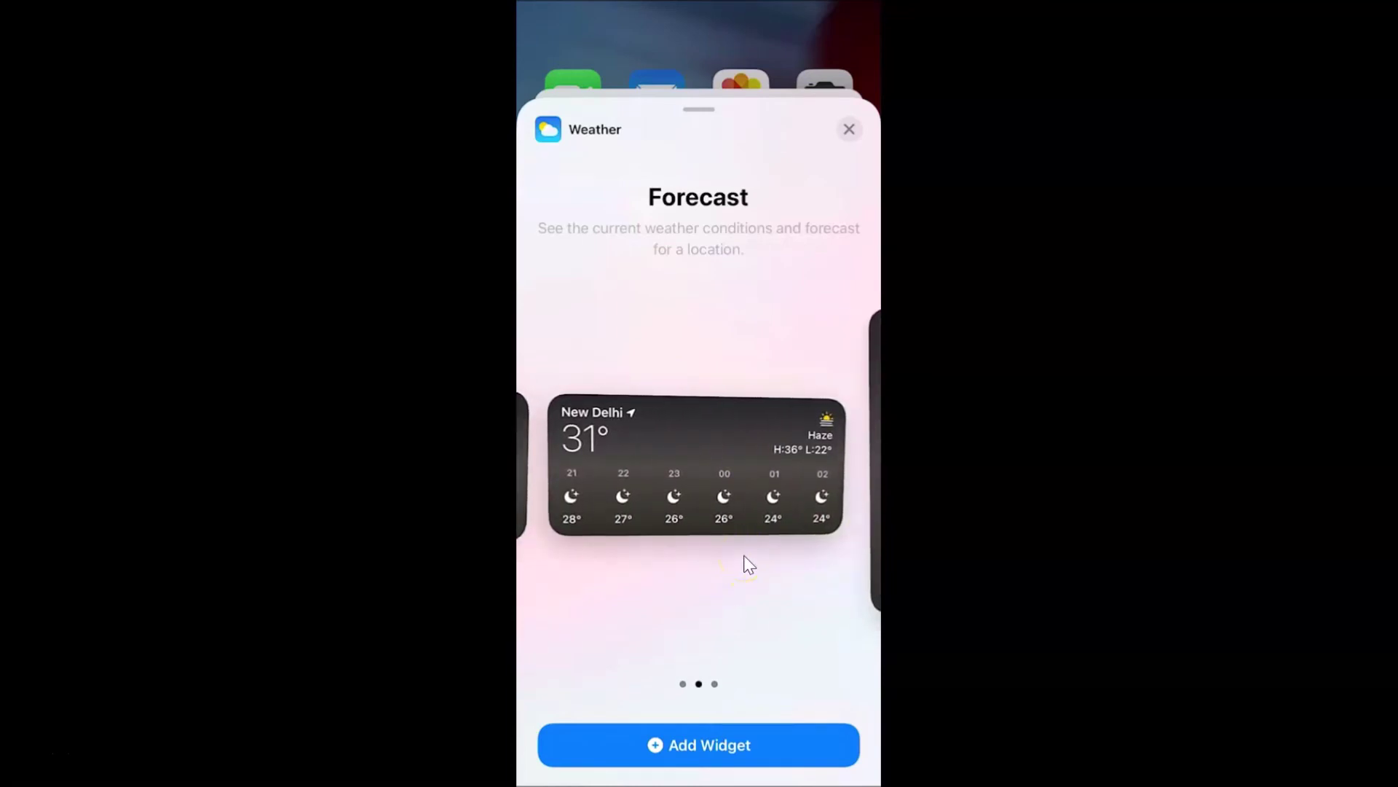
drag(729, 502, 715, 474)
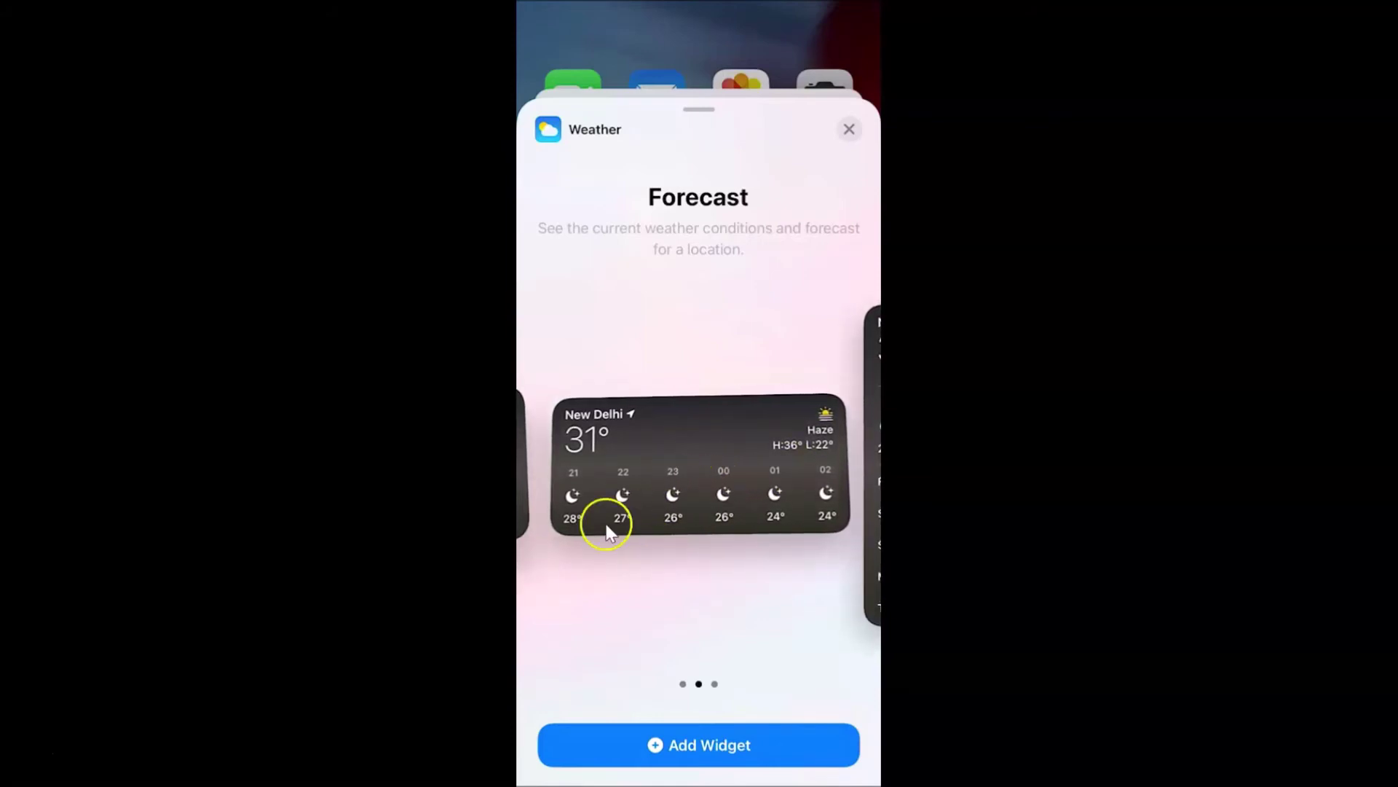
click(728, 745)
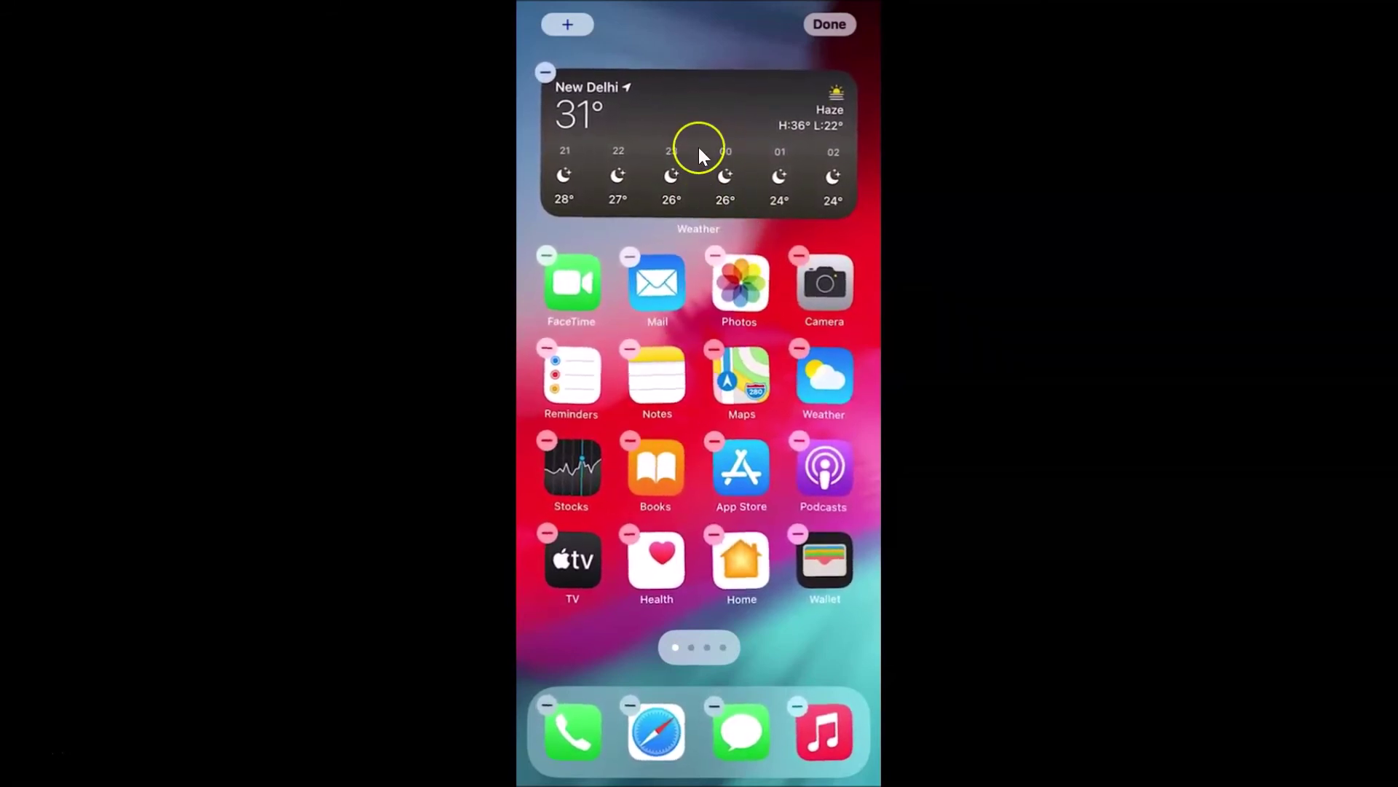
Step: Check the New Delhi widget's position, exit edit mode, and bring up its quick-action menu
drag(699, 147, 698, 148)
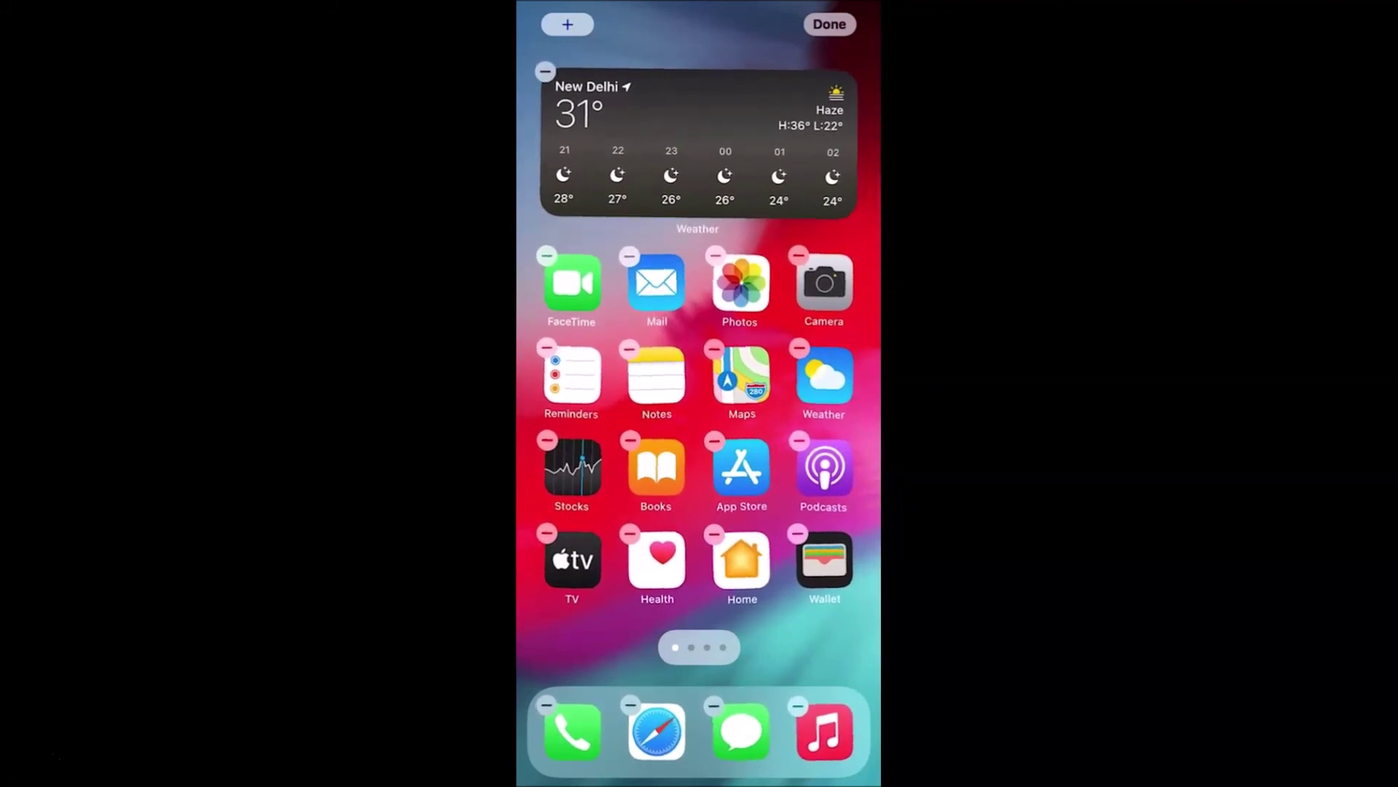
click(831, 28)
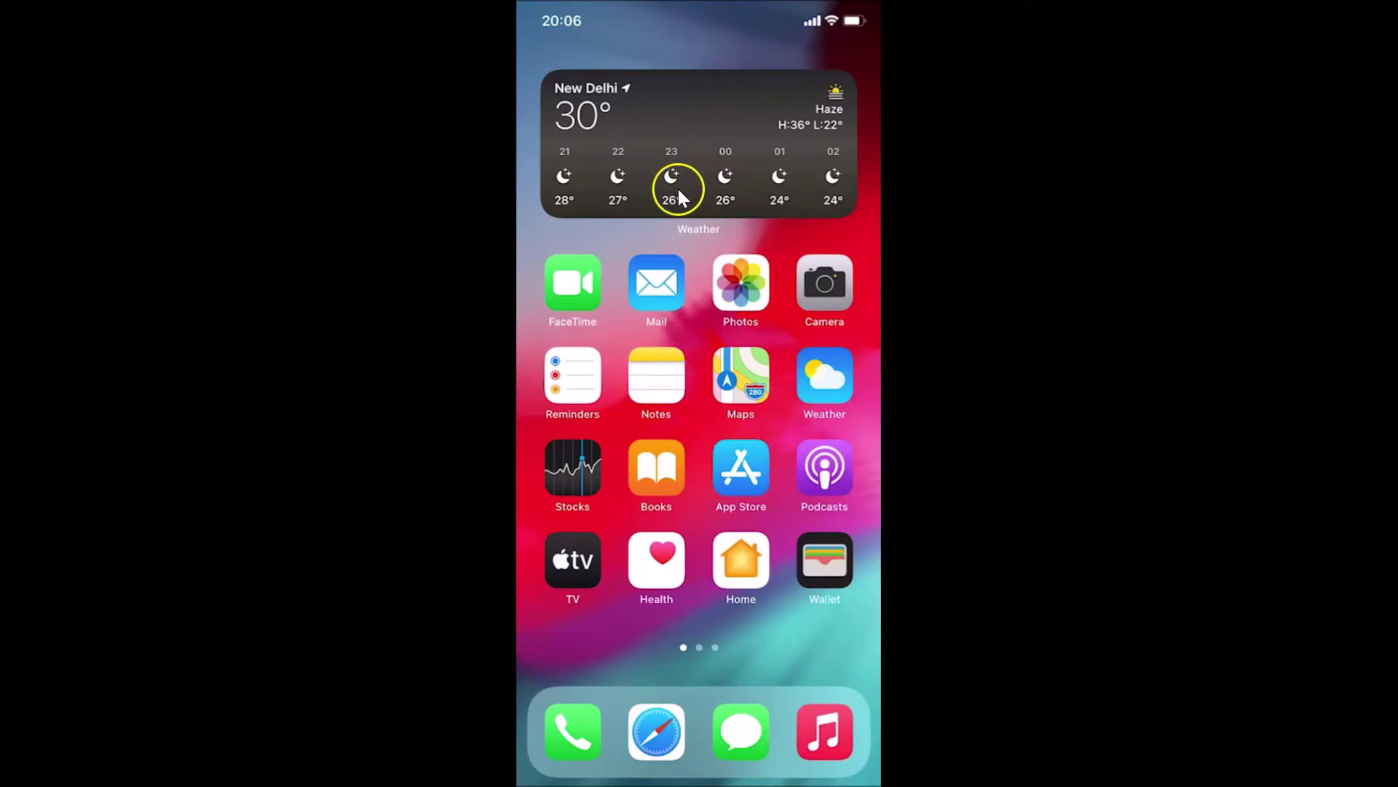
click(714, 117)
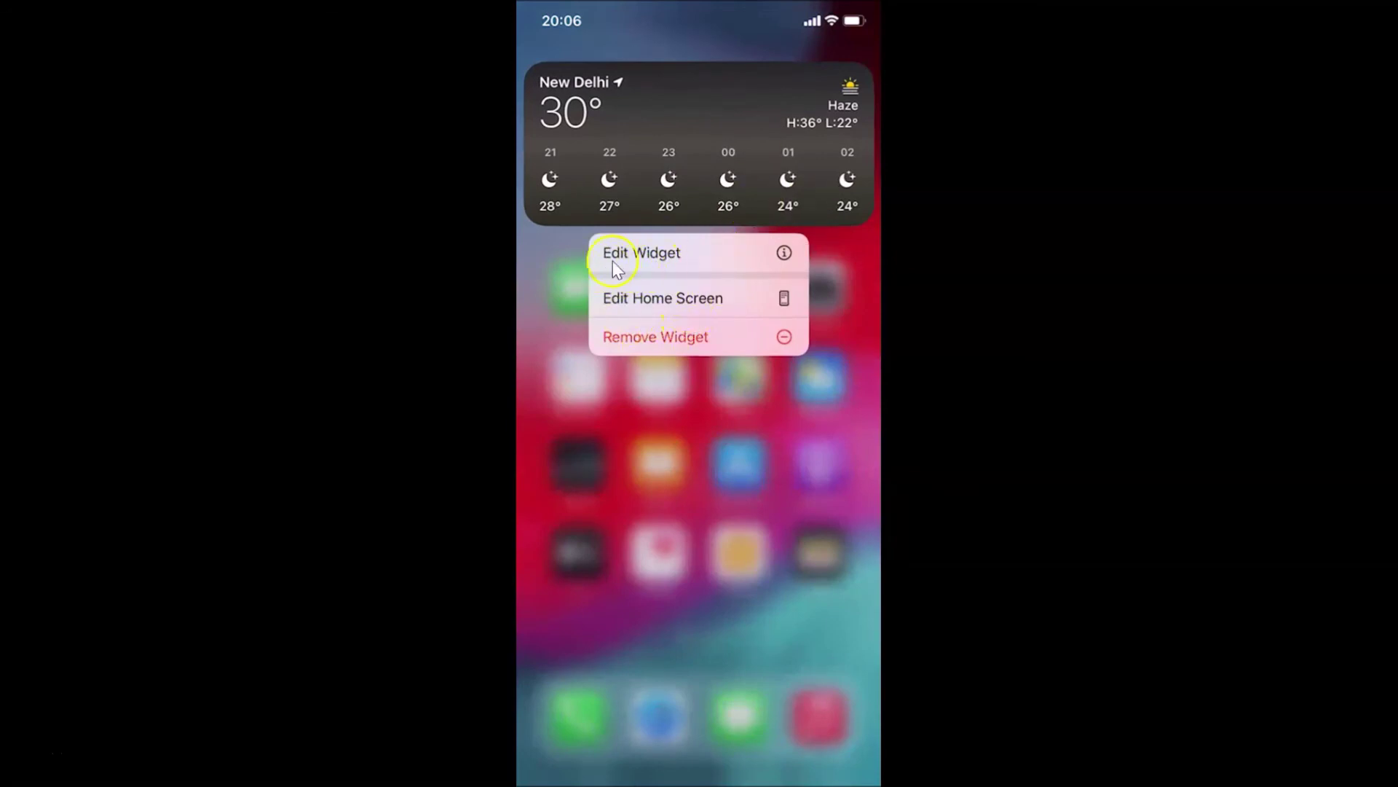
Step: Open the widget's settings and its Location picker listing My Location, Mumbai and Bengaluru
click(669, 255)
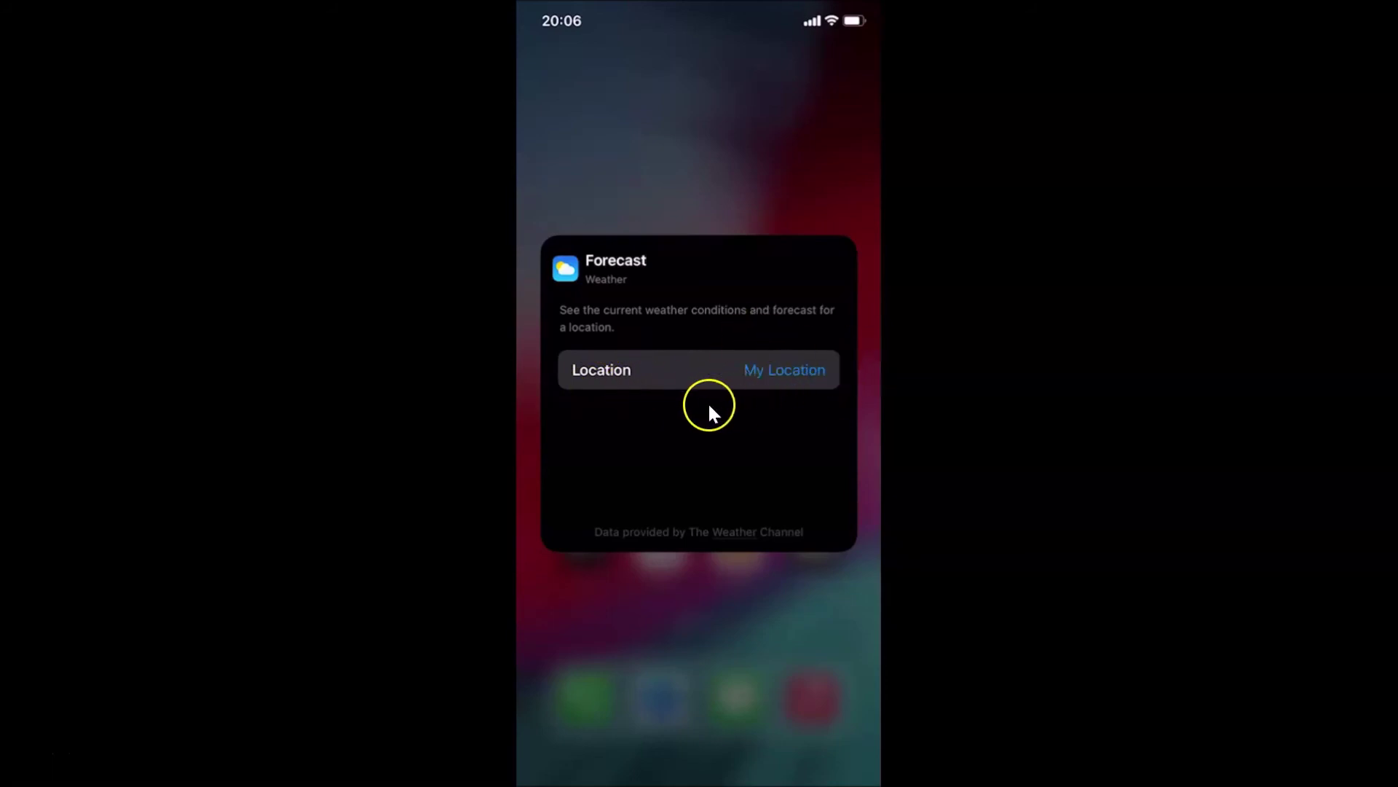
click(651, 368)
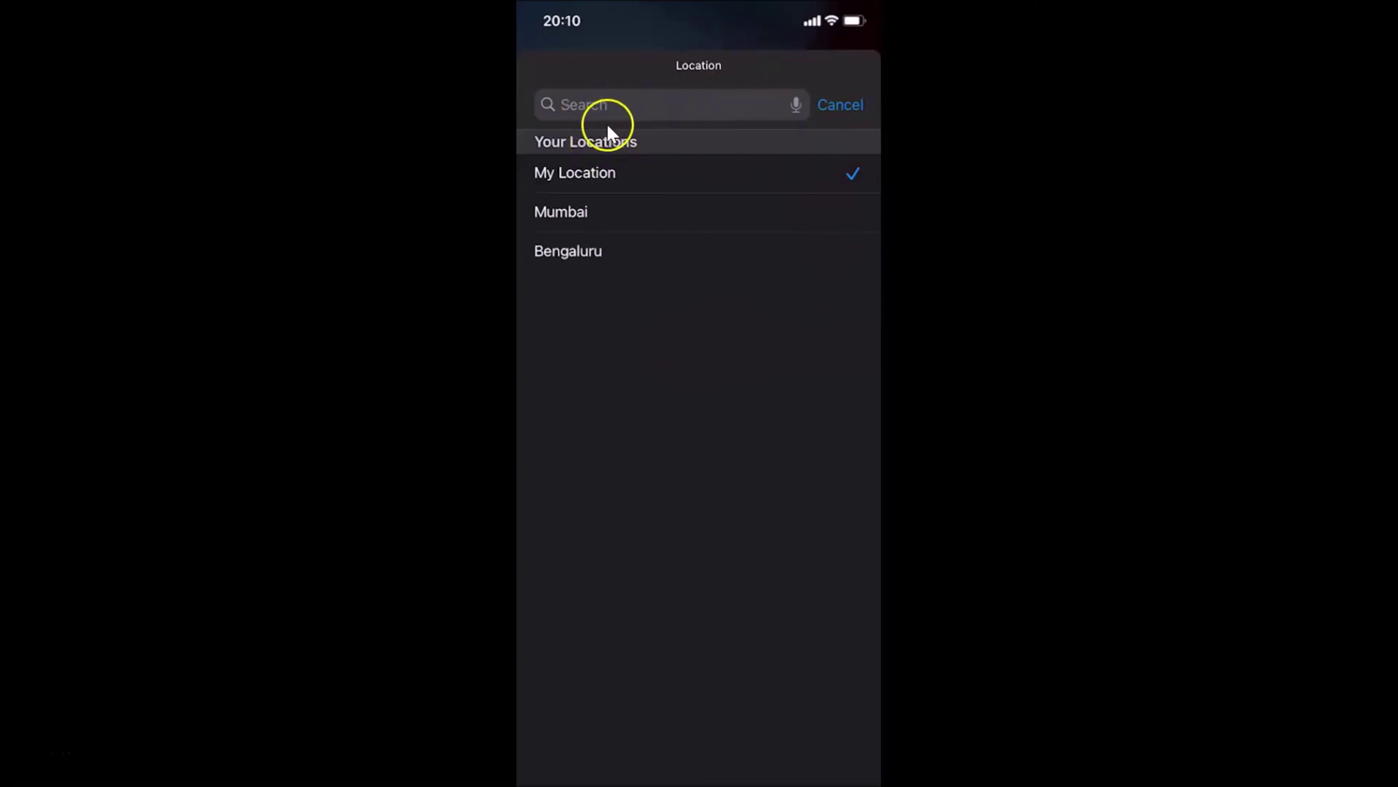
Step: Set the Forecast widget's location to Paris (16°, Mostly Cloudy) and close its settings
click(722, 104)
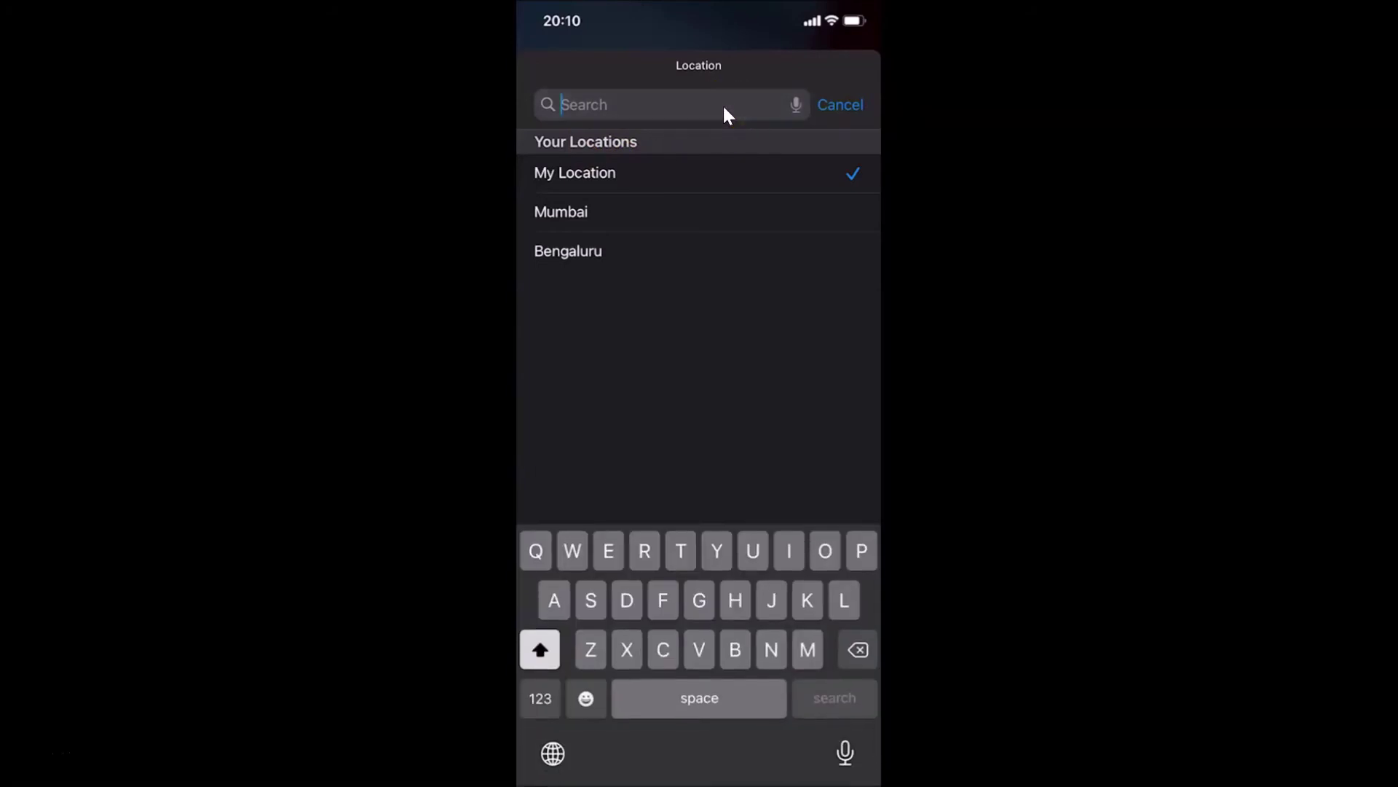
text(Paris)
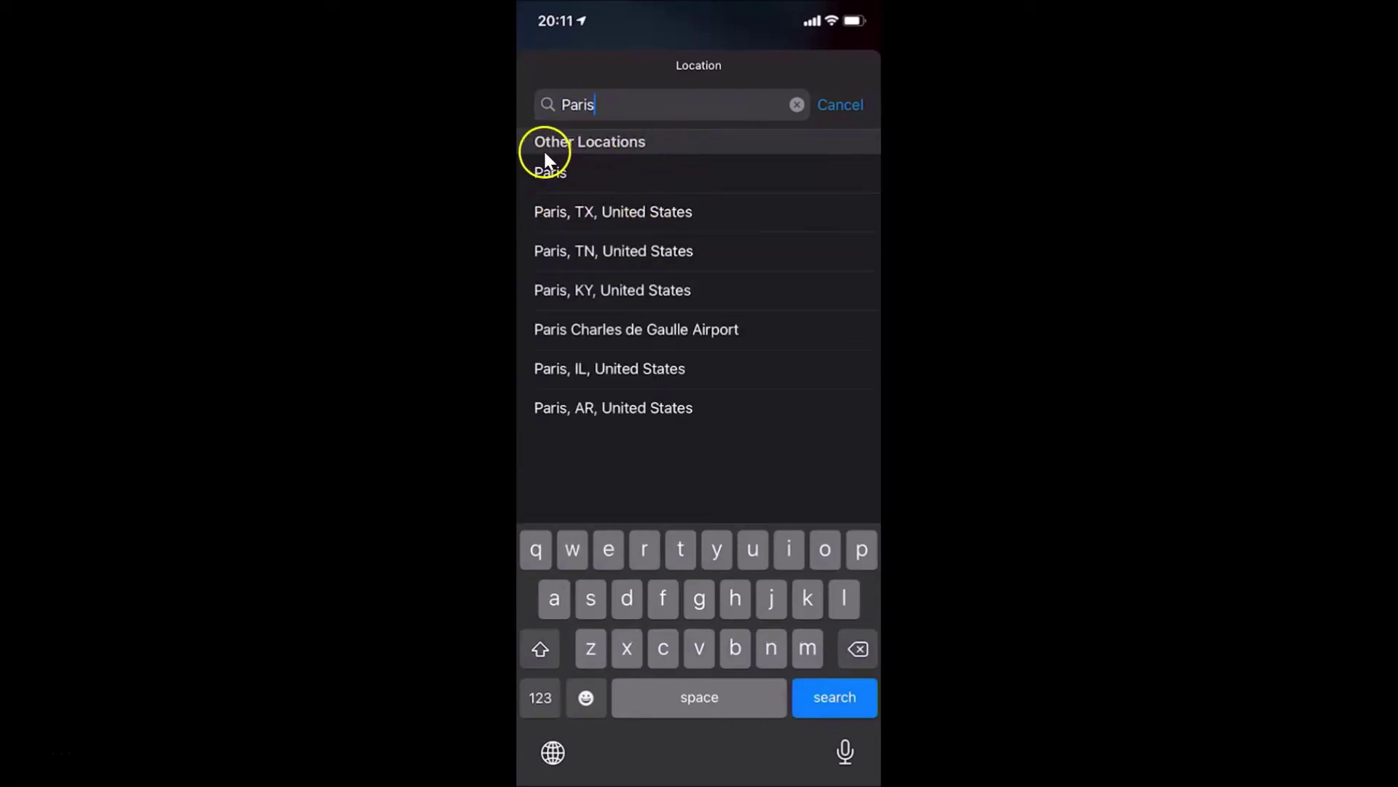
click(612, 183)
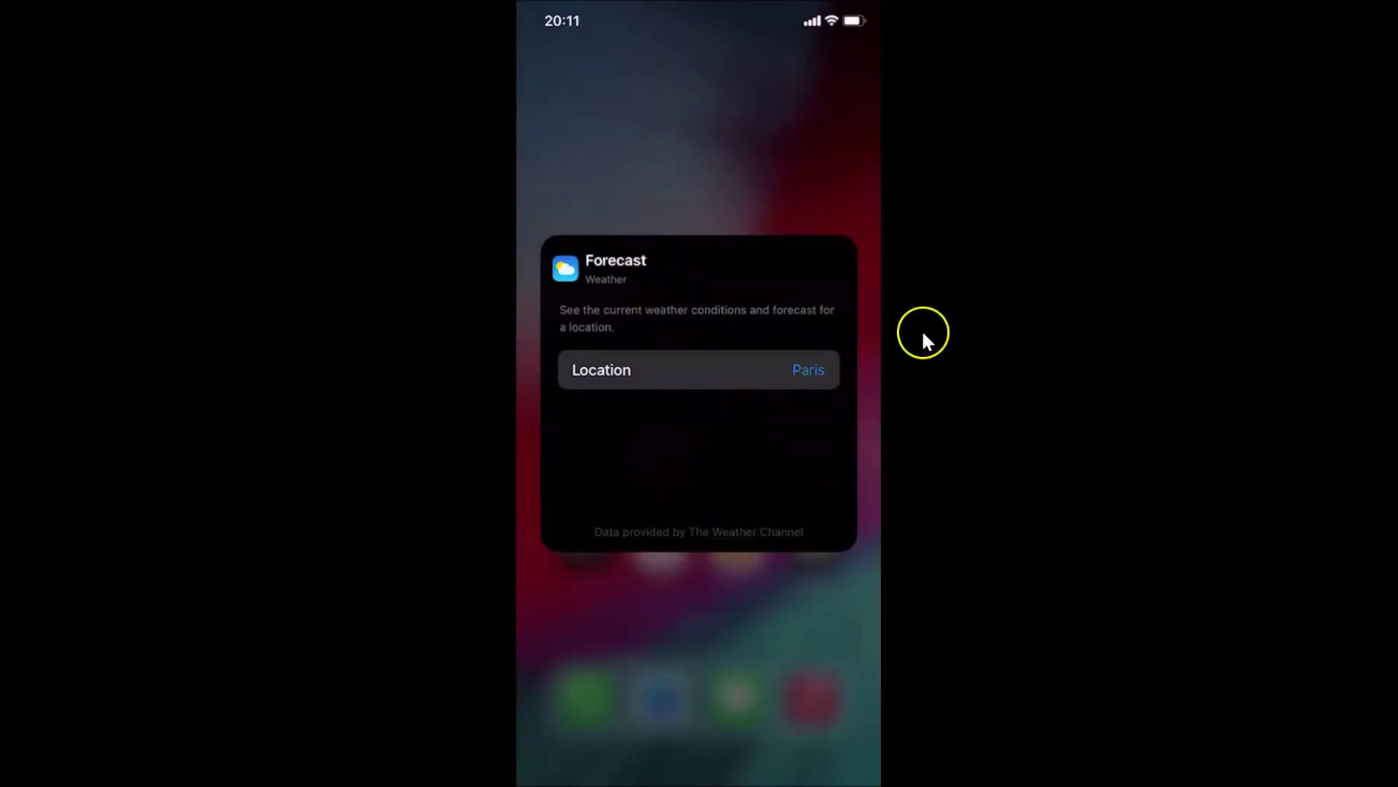
click(742, 143)
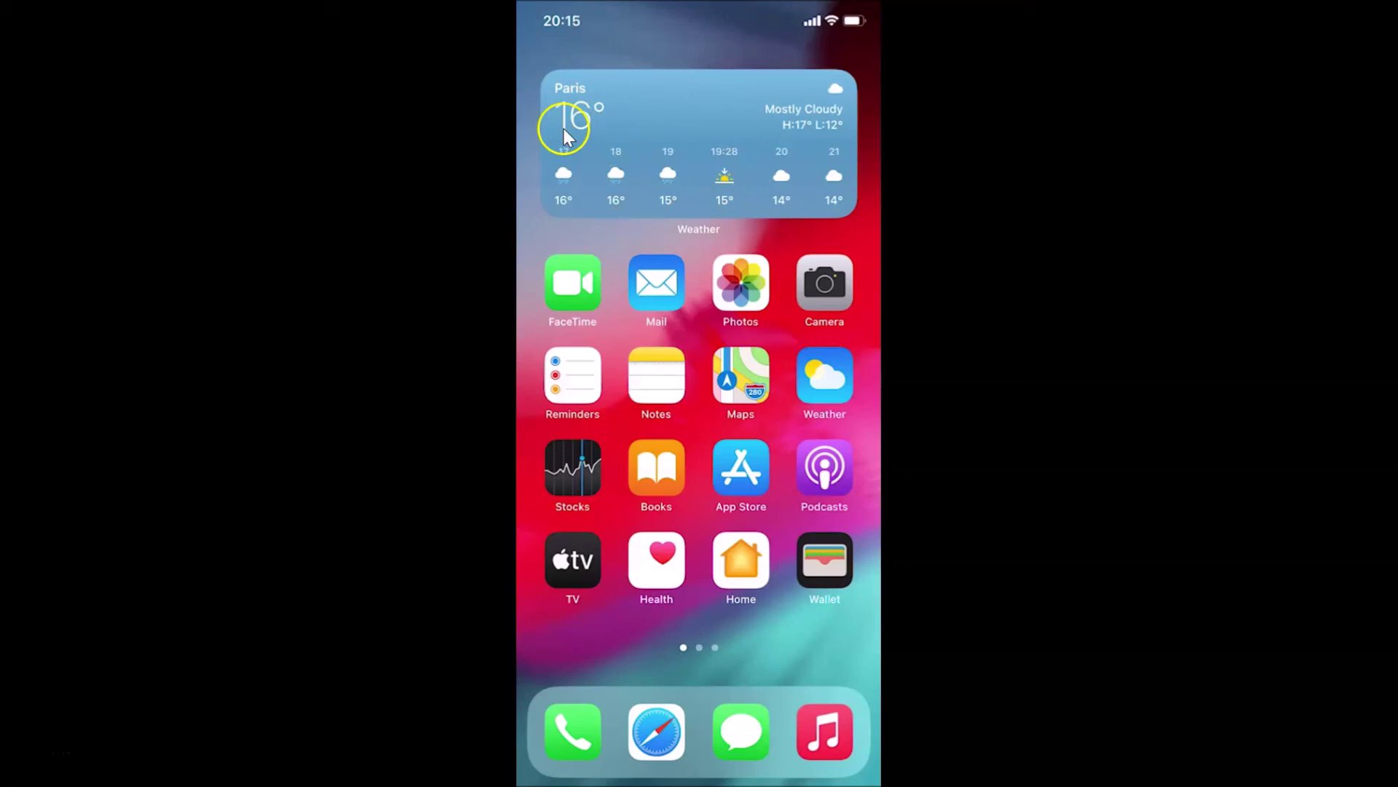
Step: Switch the Forecast widget back to My Location, showing New Delhi at 31° with Haze
click(693, 111)
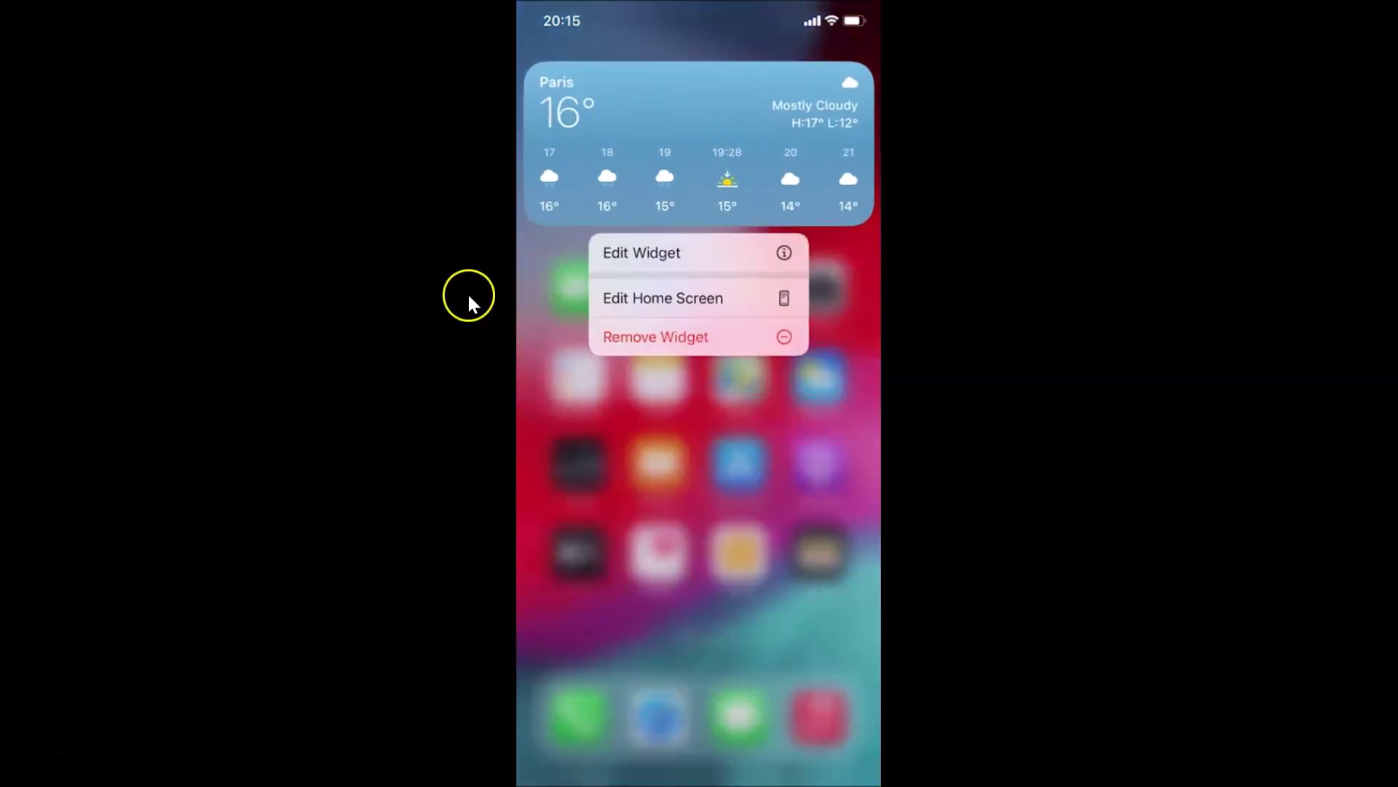
click(660, 253)
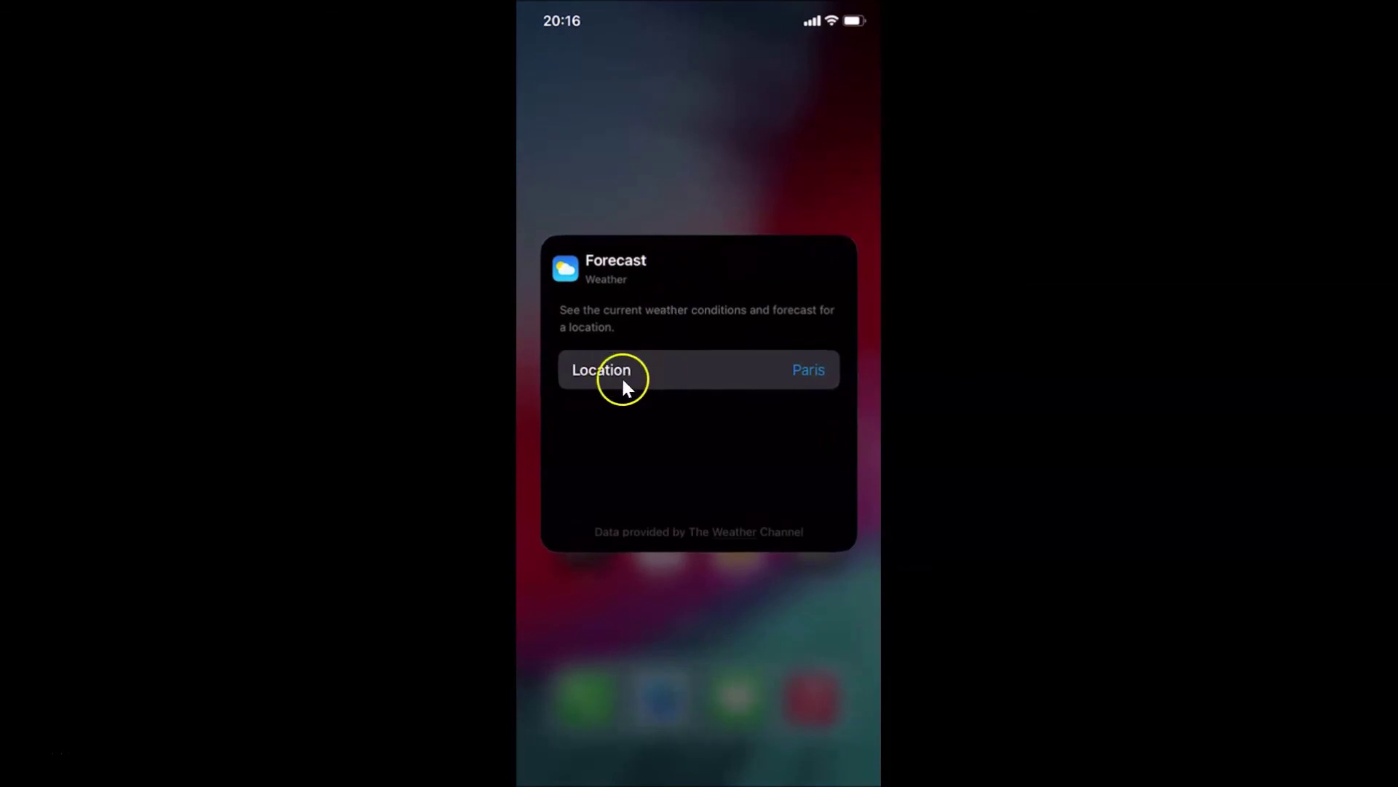
click(624, 379)
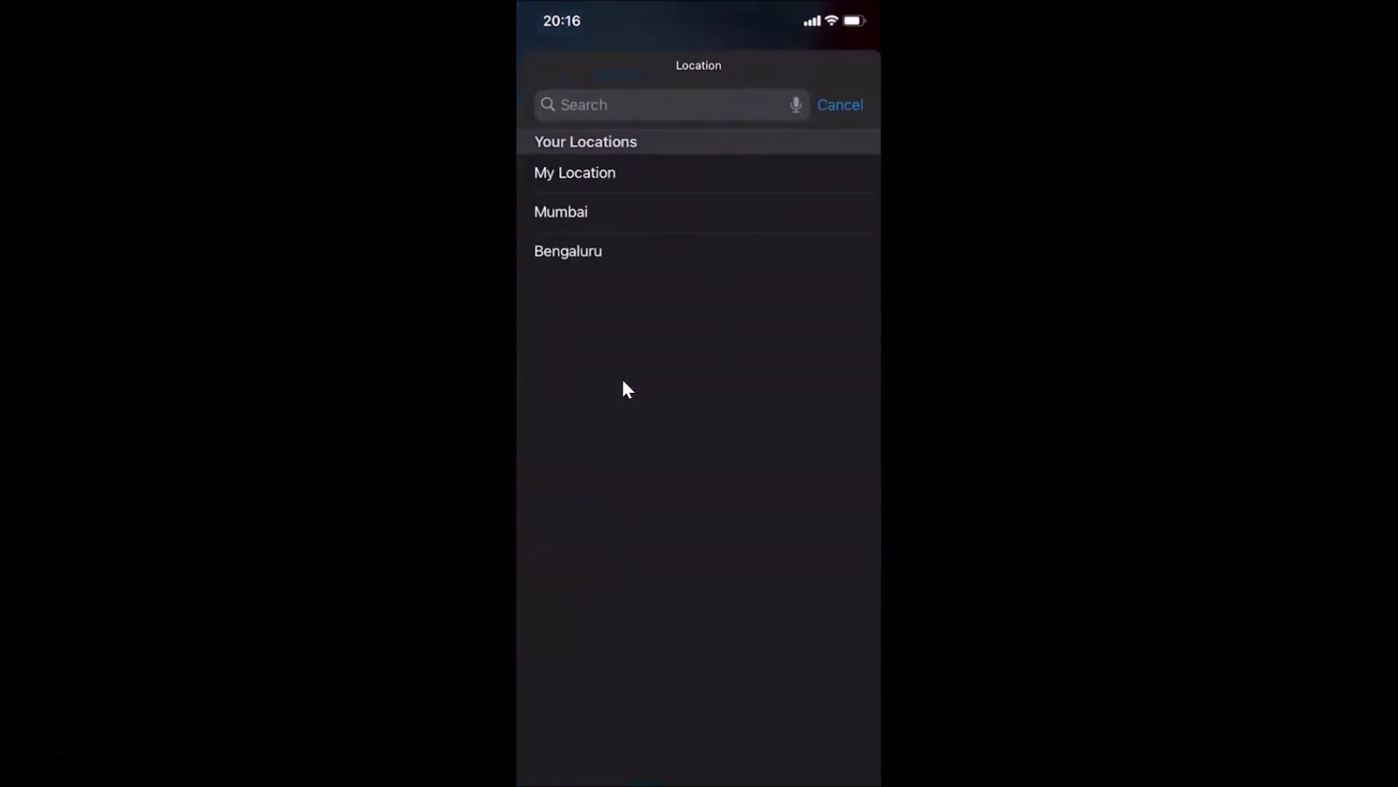
click(585, 176)
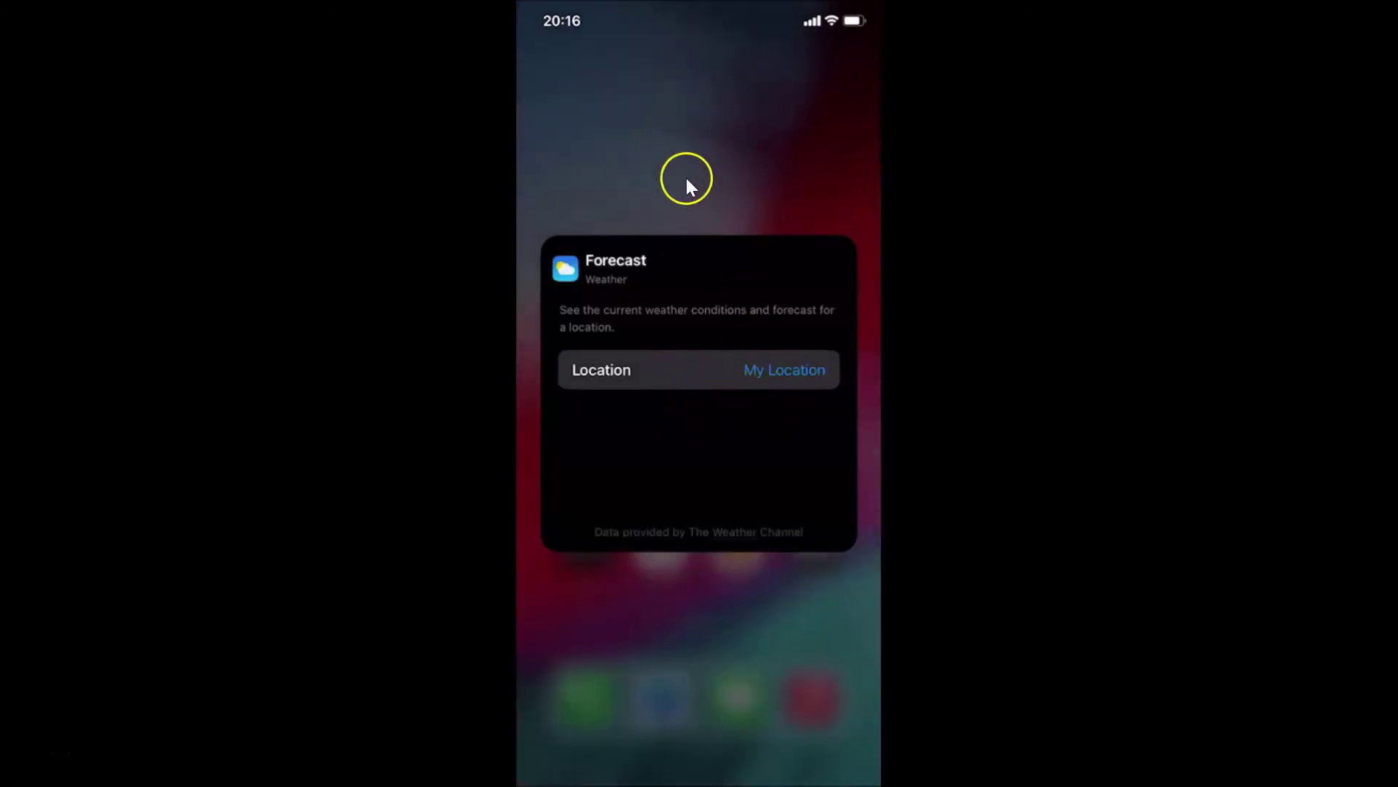
click(735, 165)
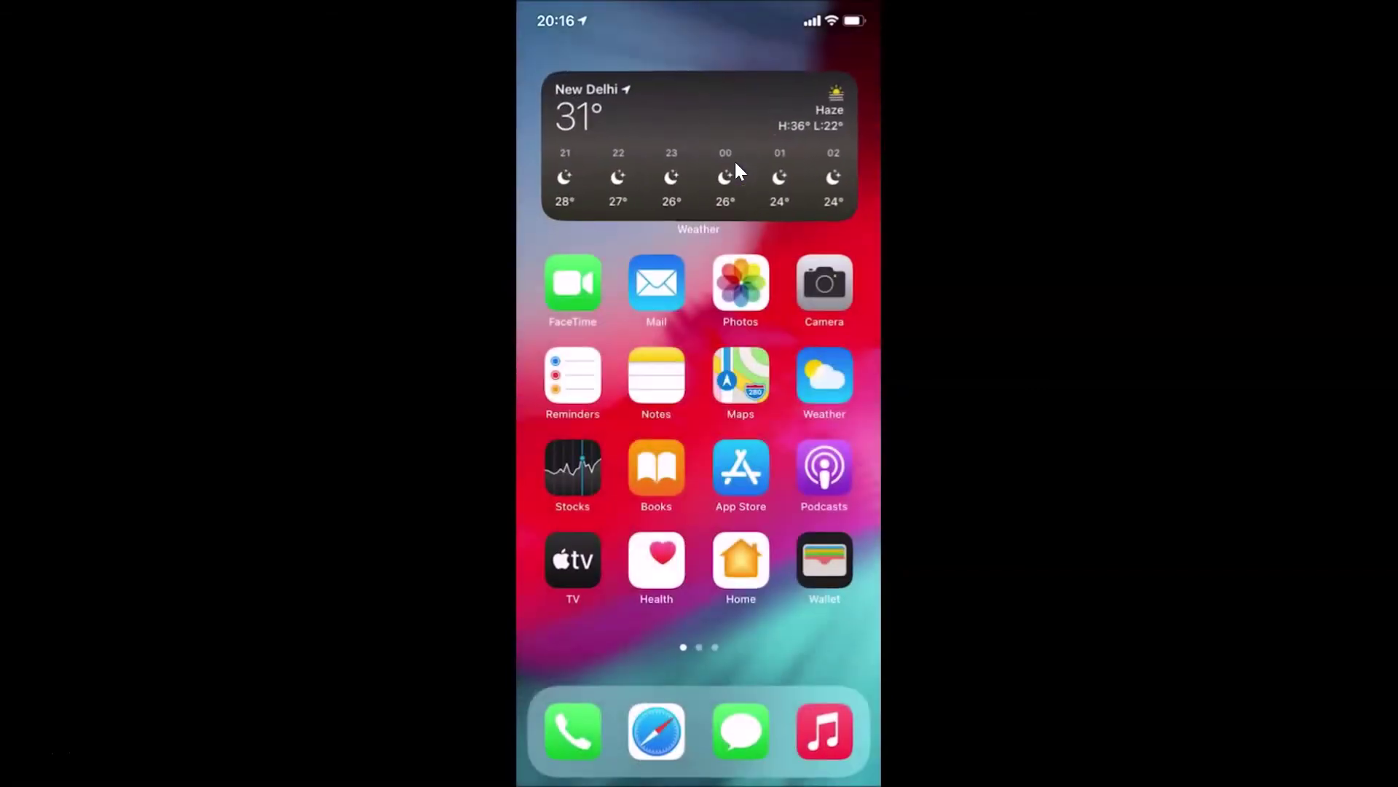